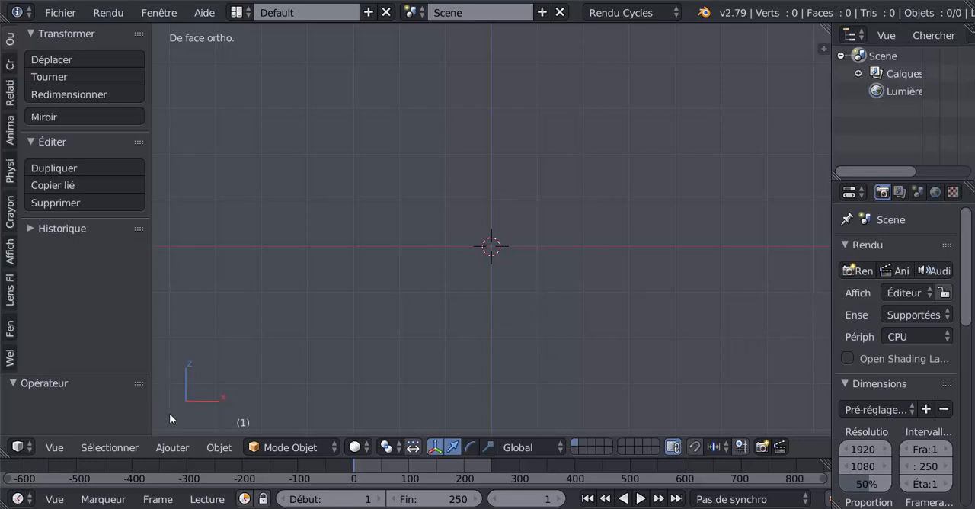
# - Add a text object at the origin and rotate it 90° about the global X axis so it stands upright
pyautogui.click(172, 447)
pyautogui.click(164, 448)
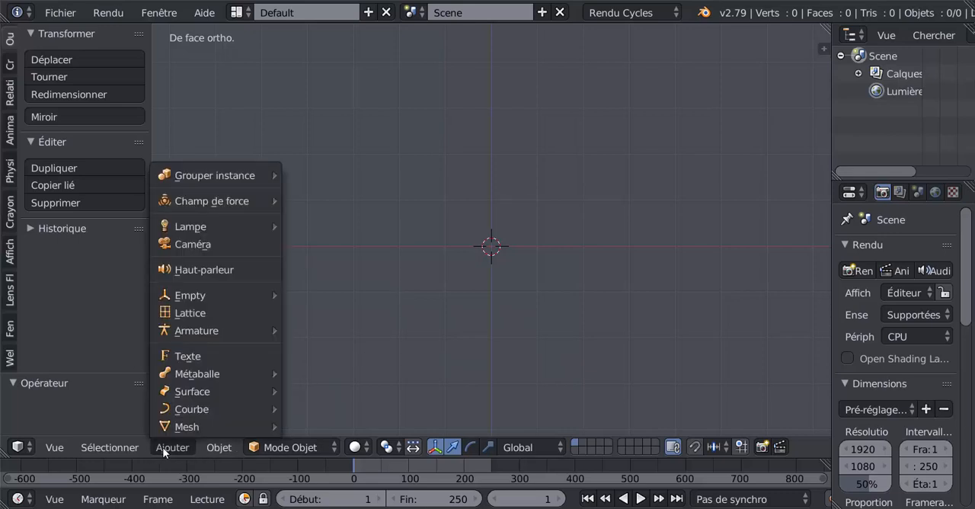
pyautogui.click(187, 356)
pyautogui.write('r')
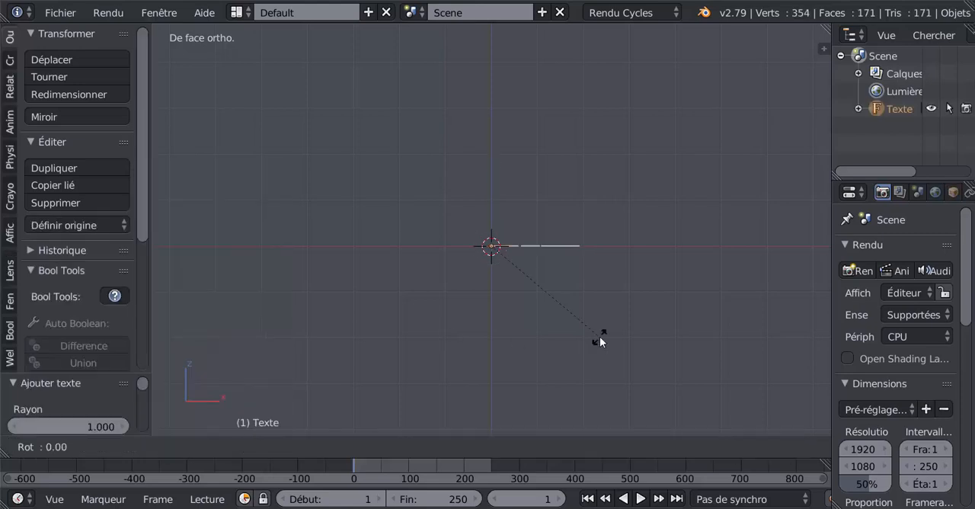
pyautogui.write('x90')
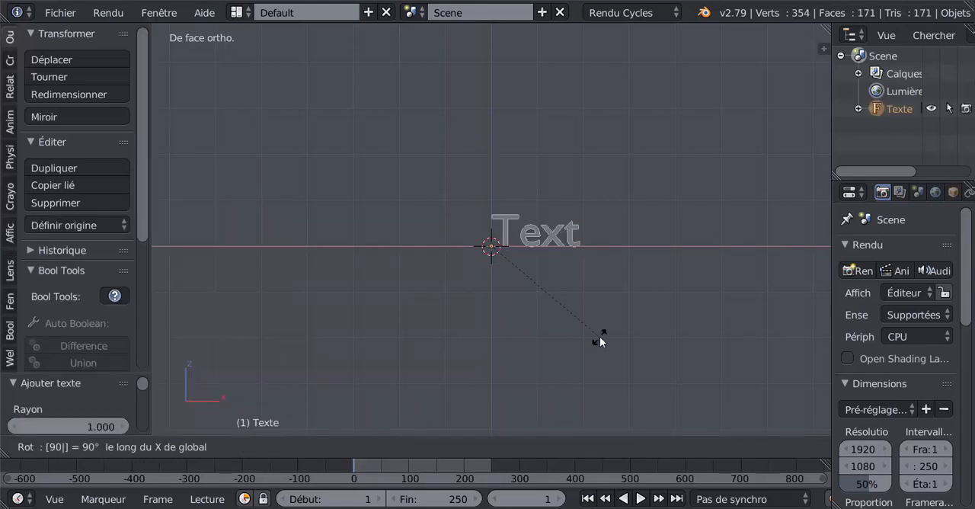
pyautogui.press('Return')
# - Edit the text object's wording to read "Texte"
pyautogui.press('Tab')
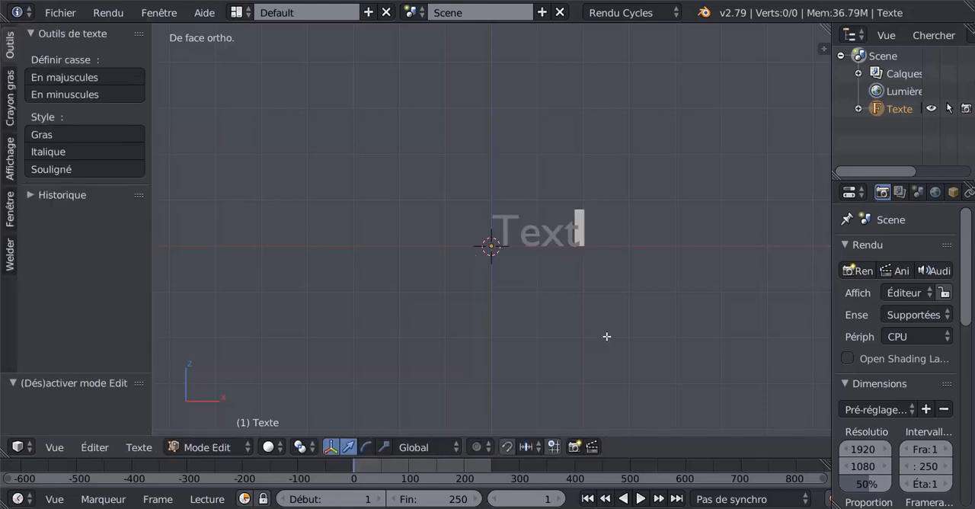
pyautogui.write('e')
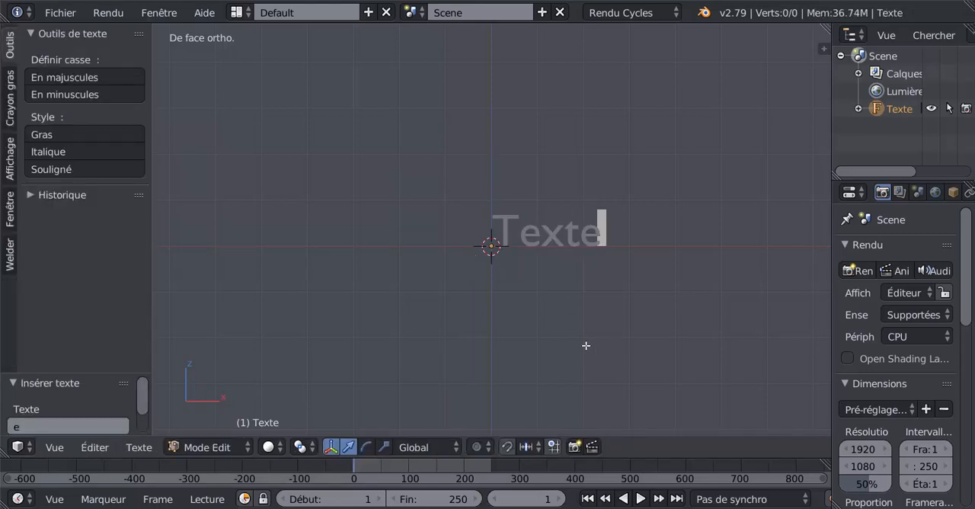
pyautogui.keyDown('shift'); pyautogui.moveTo(586, 346); pyautogui.dragTo(493, 326, button='middle'); pyautogui.keyUp('shift')
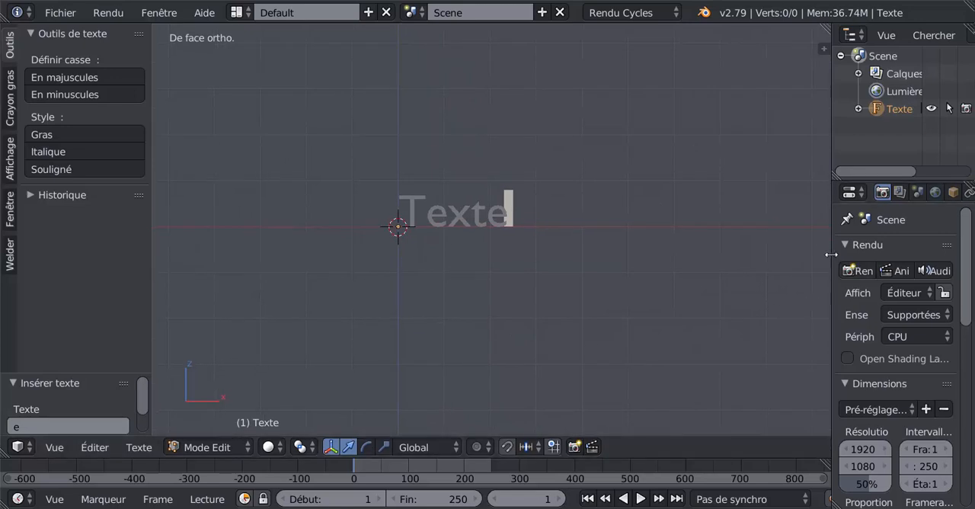
# - Give the text thickness by setting its geometry extrusion to 0.076
pyautogui.moveTo(830, 254); pyautogui.dragTo(706, 263)
pyautogui.click(880, 192)
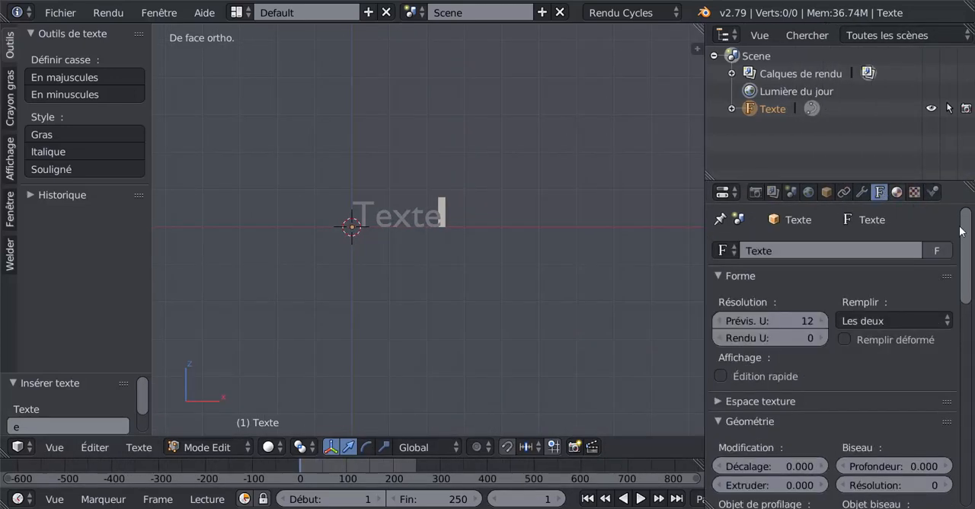
pyautogui.scroll(-1, 962, 231)
pyautogui.moveTo(956, 183); pyautogui.dragTo(944, 100)
pyautogui.moveTo(769, 393); pyautogui.dragTo(806, 393)
pyautogui.moveTo(538, 298); pyautogui.dragTo(470, 331, button='middle')
pyautogui.scroll(5, 470, 330)
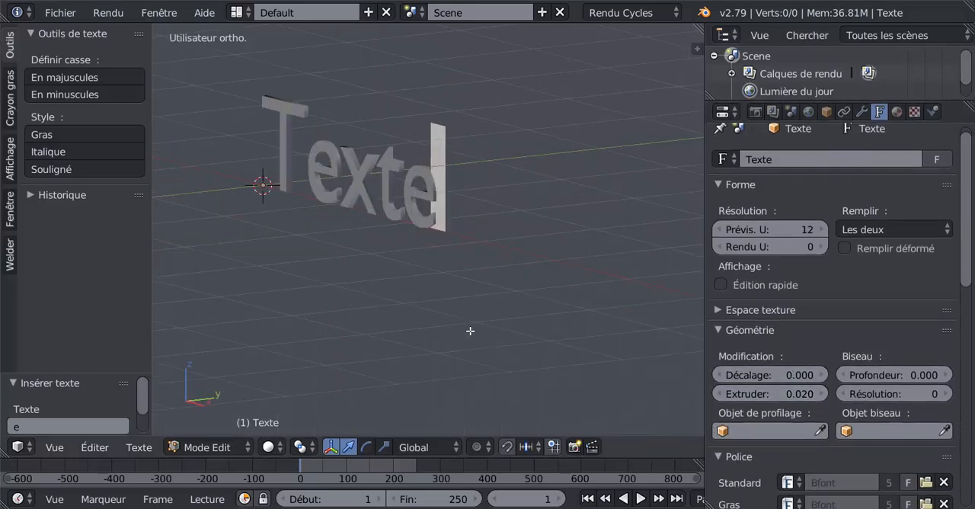
pyautogui.moveTo(797, 393); pyautogui.dragTo(836, 393)
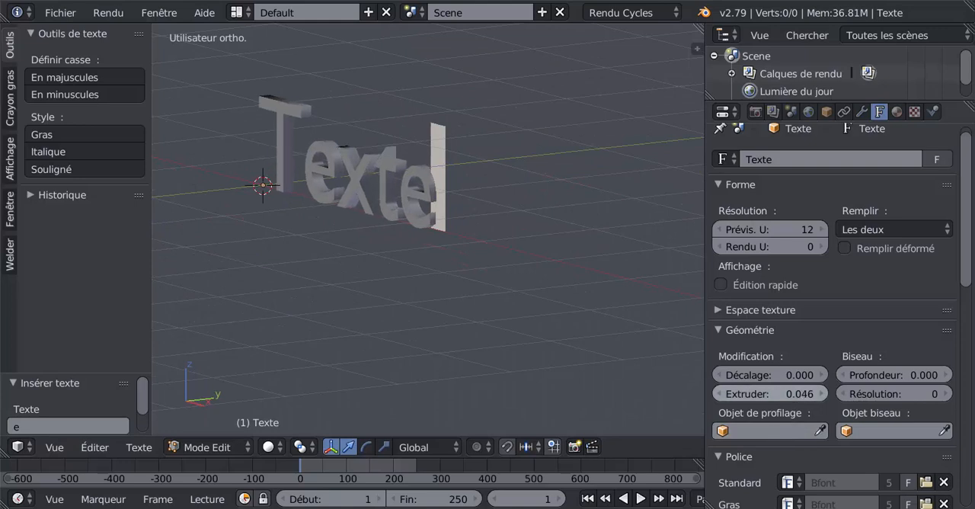
pyautogui.moveTo(756, 393); pyautogui.dragTo(779, 394)
# - Bevel the edges of the extruded letters with a bevel depth of 0.049
pyautogui.scroll(-3, 663, 358)
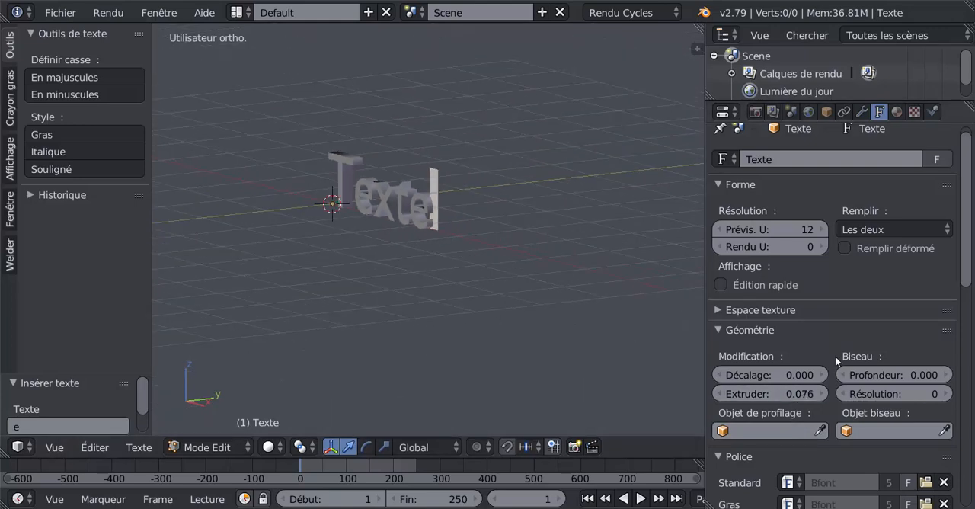
pyautogui.scroll(-5, 888, 384)
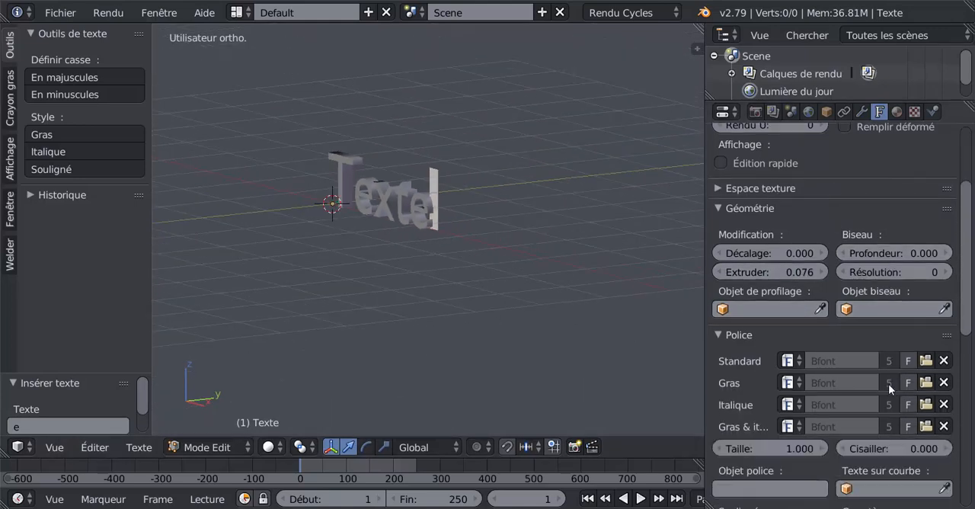
pyautogui.scroll(-5, 888, 384)
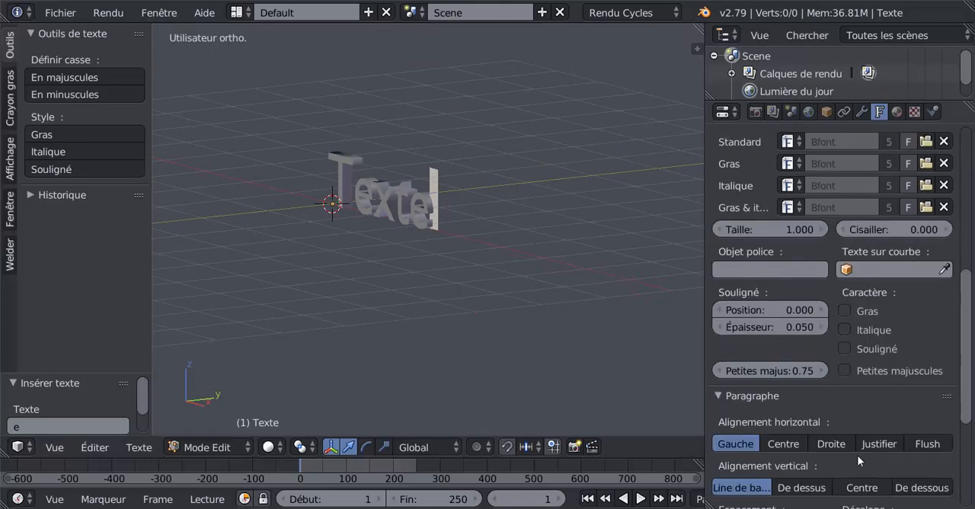
pyautogui.scroll(-7, 859, 459)
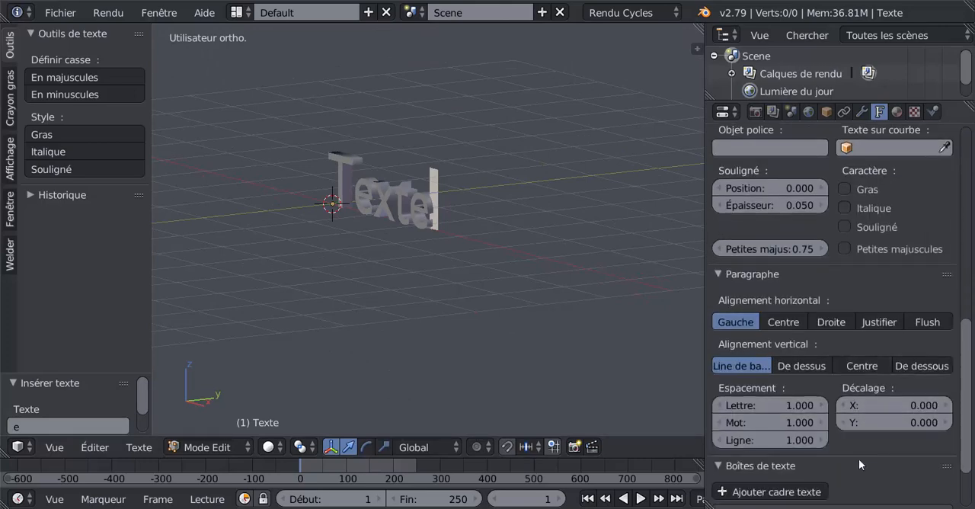
pyautogui.scroll(7, 859, 459)
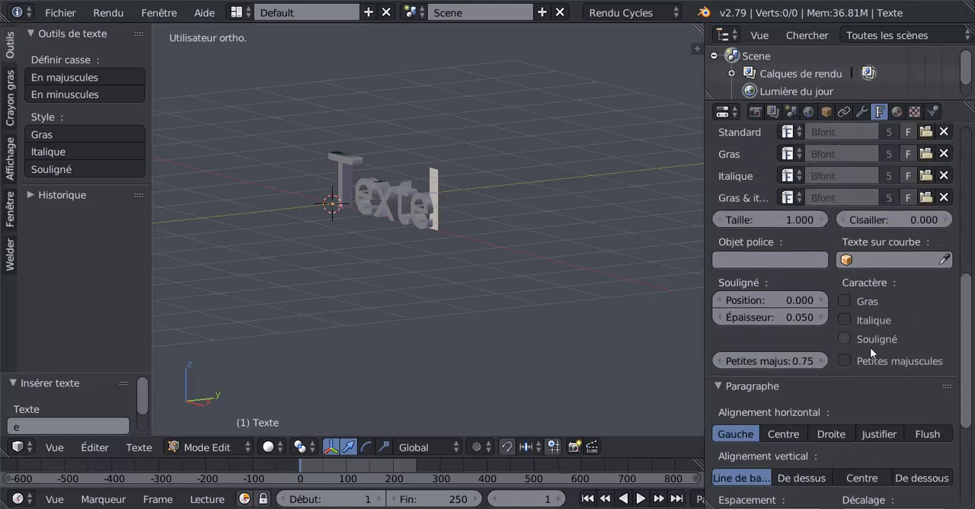
pyautogui.scroll(6, 903, 352)
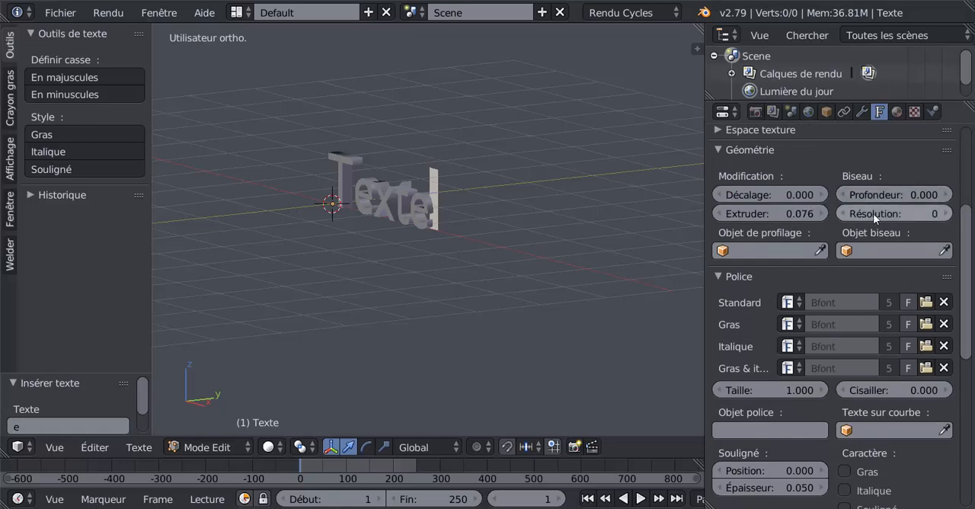
pyautogui.moveTo(881, 196); pyautogui.dragTo(919, 196)
pyautogui.scroll(3, 483, 231)
pyautogui.keyDown('shift'); pyautogui.moveTo(495, 244); pyautogui.dragTo(527, 311, button='middle'); pyautogui.keyUp('shift')
pyautogui.moveTo(849, 200)
pyautogui.mouseDown()
pyautogui.moveTo(871, 201)
pyautogui.moveTo(850, 200)
pyautogui.mouseUp()
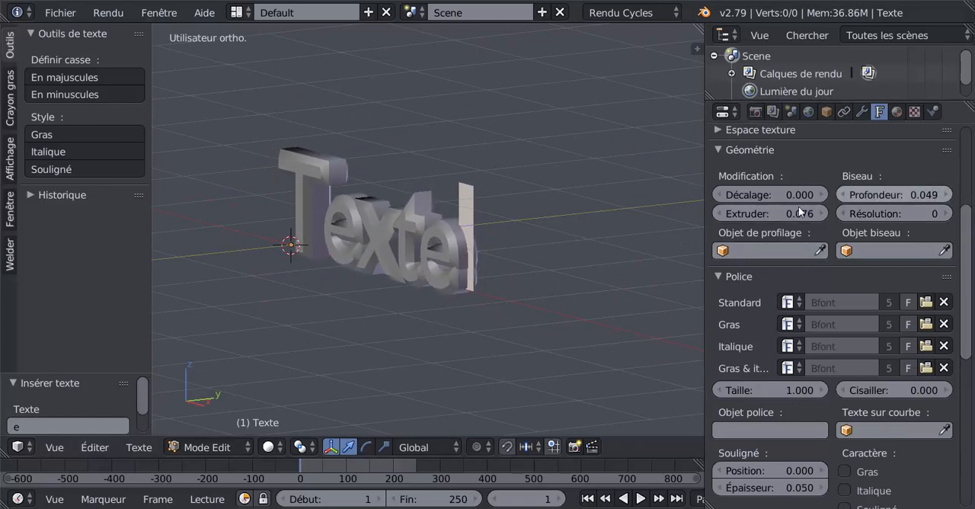
# - Widen the gaps between the letters by setting the letter spacing to 1.200
pyautogui.moveTo(487, 248); pyautogui.dragTo(590, 247, button='middle')
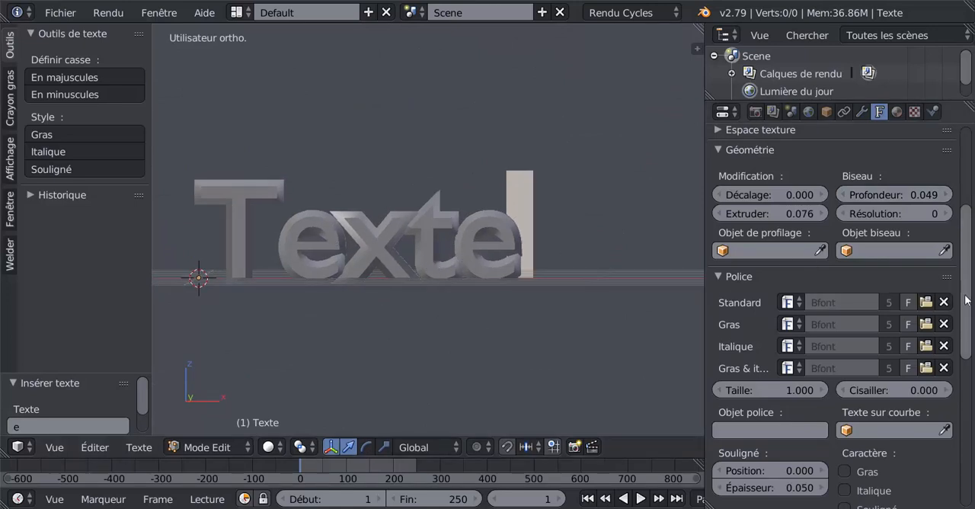
pyautogui.moveTo(965, 297); pyautogui.dragTo(966, 333)
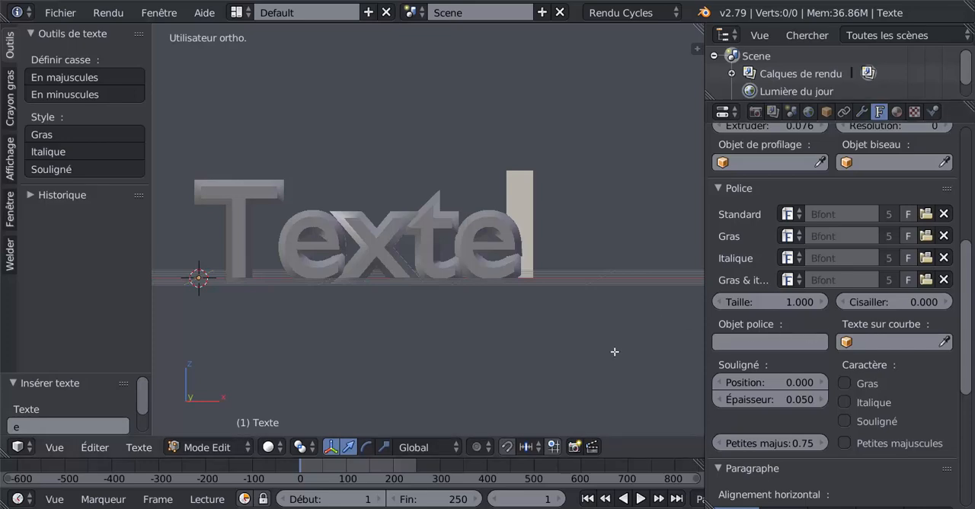
pyautogui.moveTo(970, 325); pyautogui.dragTo(971, 439)
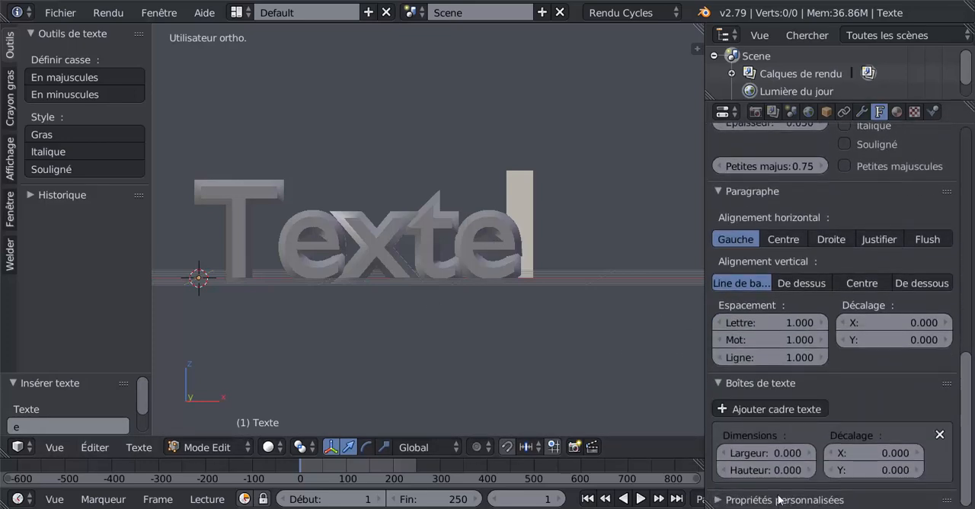
pyautogui.click(822, 322)
pyautogui.click(822, 322)
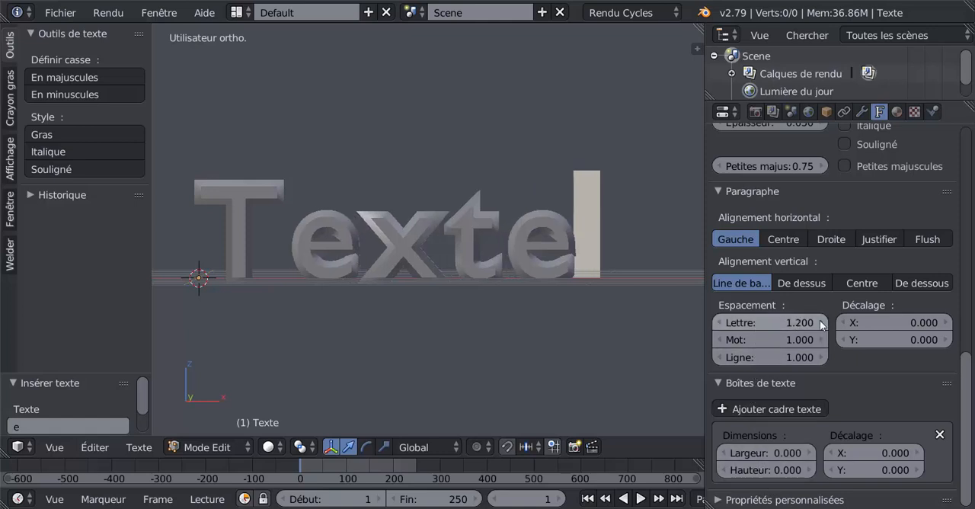
pyautogui.moveTo(564, 327); pyautogui.dragTo(489, 350, button='middle')
# - Return to Object Mode and convert the text object into a regular mesh
pyautogui.press('Tab')
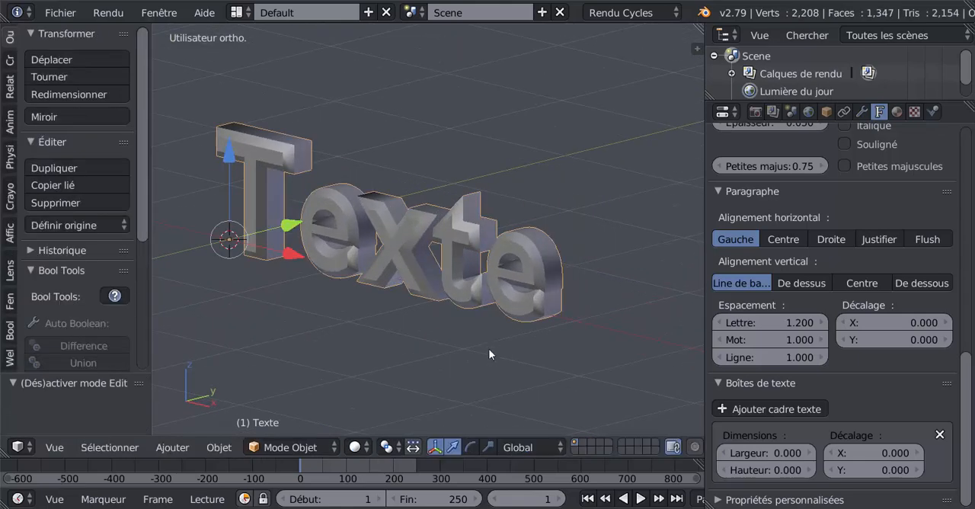
pyautogui.scroll(2, 489, 350)
pyautogui.scroll(-1, 489, 350)
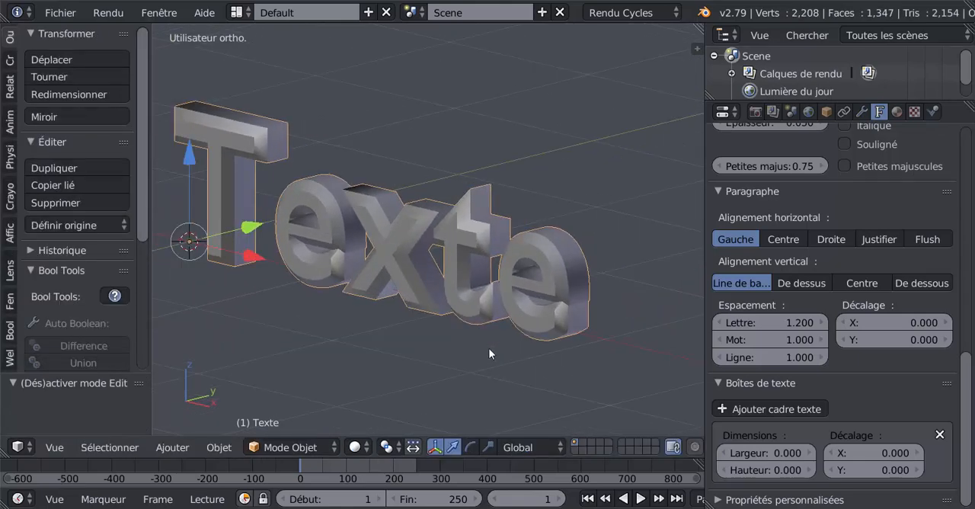
pyautogui.hotkey('alt', 'c')
pyautogui.click(358, 370)
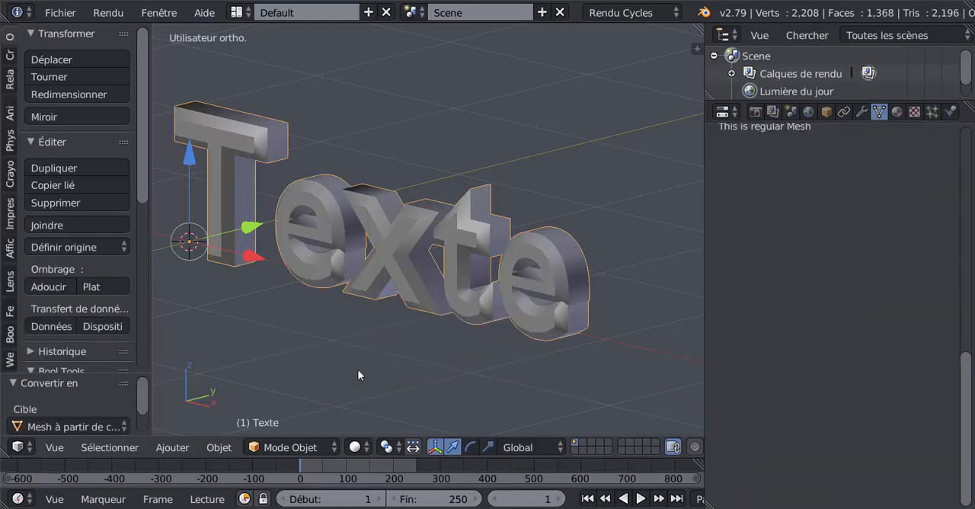
# - Select all vertices of the converted text mesh in Edit Mode and remove the doubles
pyautogui.press('Tab')
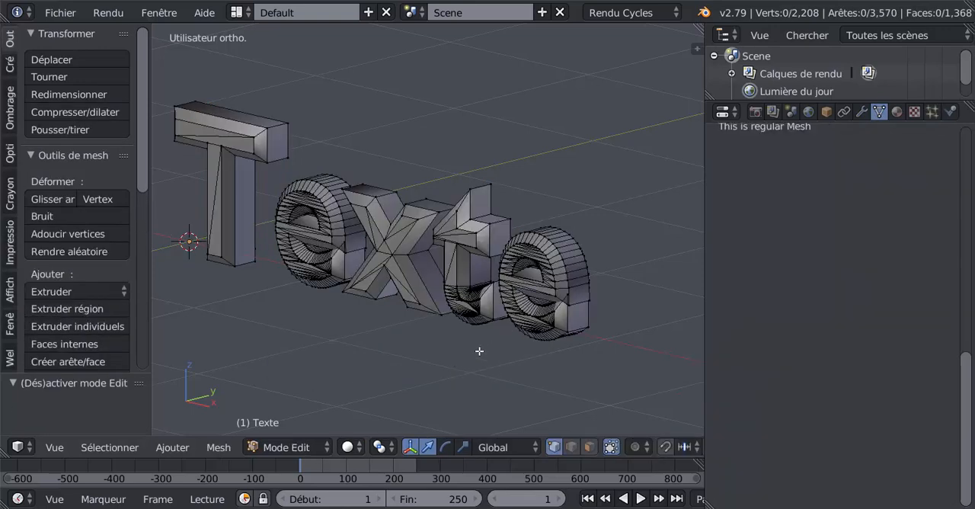
pyautogui.press('z')
pyautogui.press('z')
pyautogui.press('a')
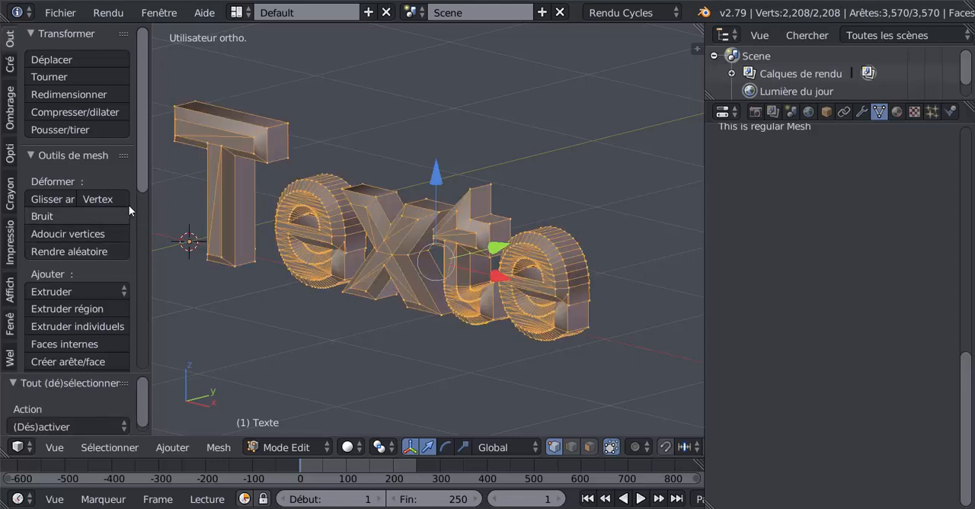
pyautogui.moveTo(147, 188); pyautogui.dragTo(143, 314)
pyautogui.click(94, 318)
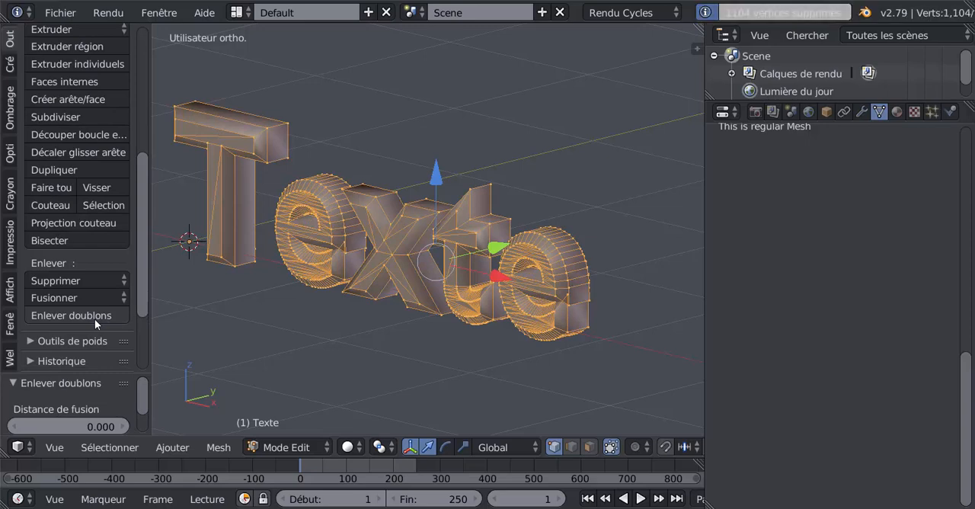
pyautogui.keyDown('shift'); pyautogui.moveTo(384, 348); pyautogui.dragTo(440, 350, button='middle'); pyautogui.keyUp('shift')
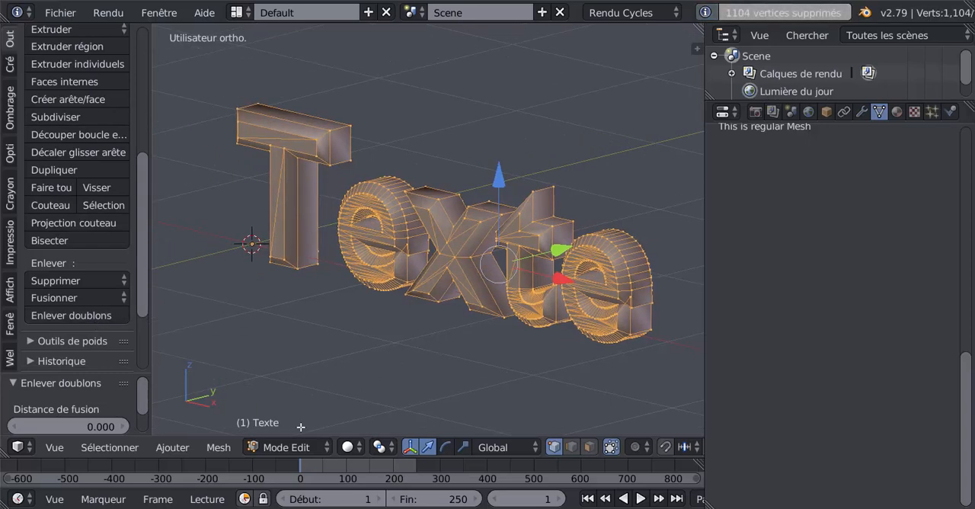
# - Apply flat shading to all the faces of the text mesh and return to Object Mode
pyautogui.click(214, 448)
pyautogui.moveTo(325, 348)
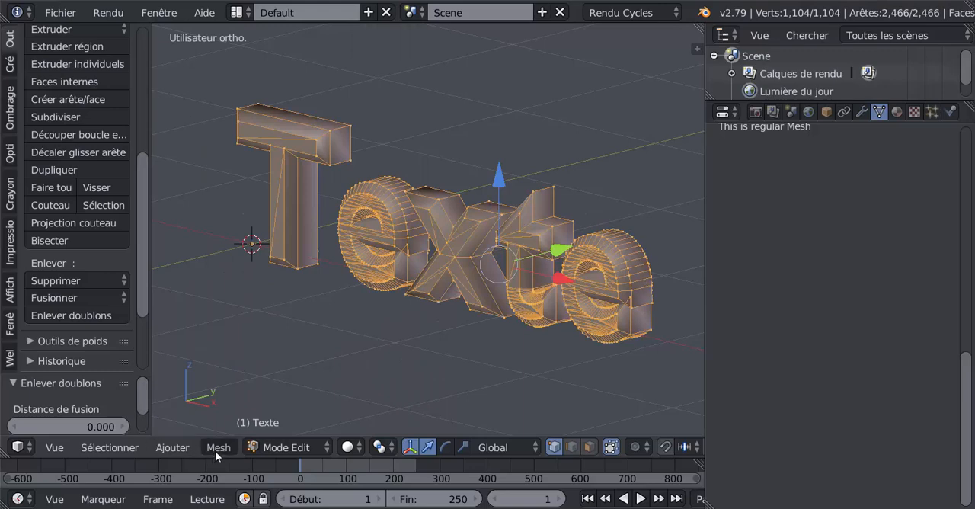
pyautogui.click(186, 447)
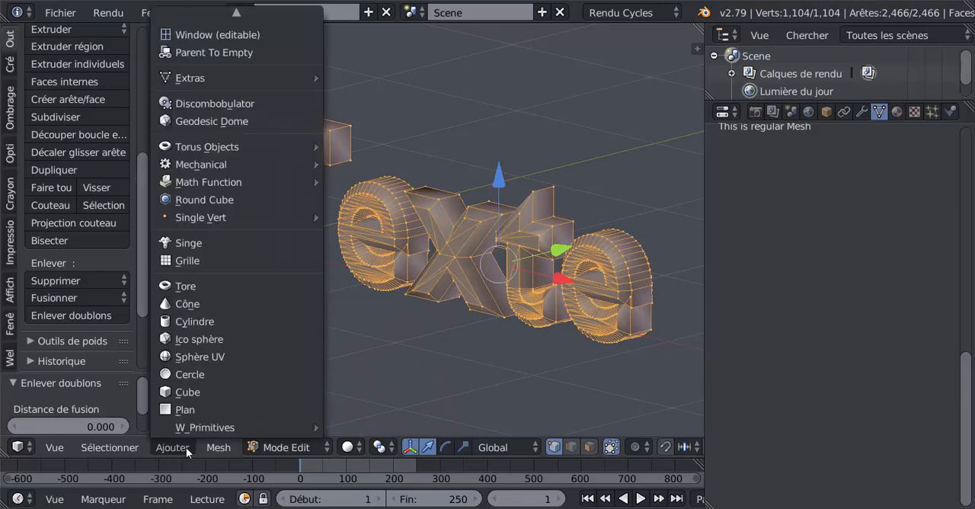
pyautogui.moveTo(203, 447)
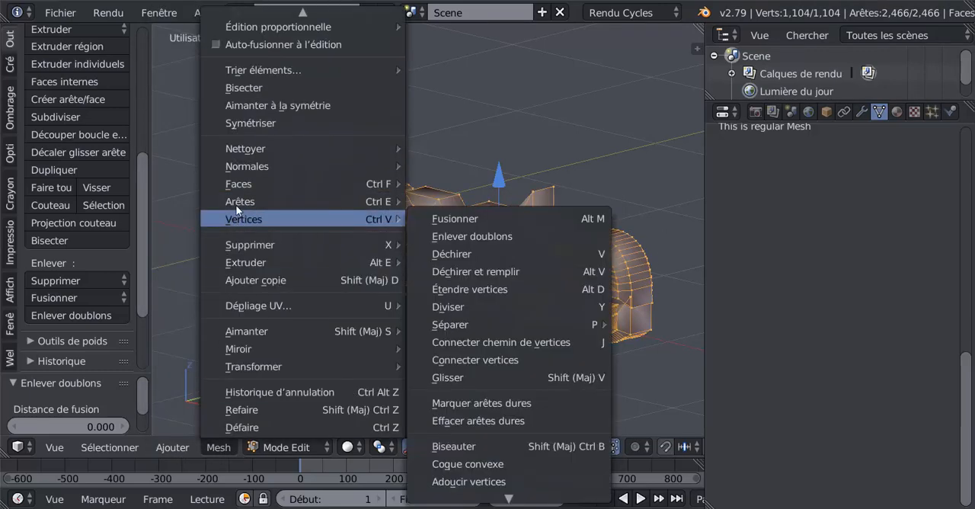
pyautogui.moveTo(243, 25)
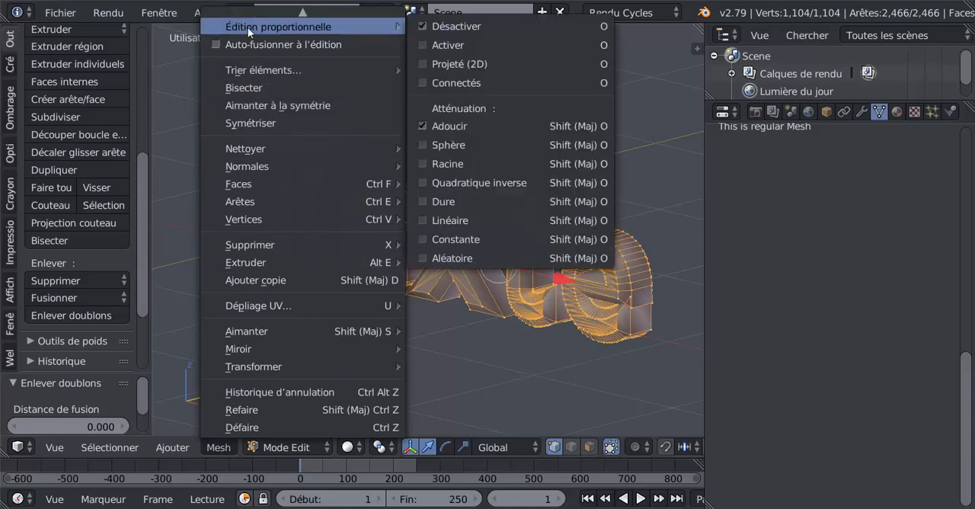
pyautogui.moveTo(253, 185)
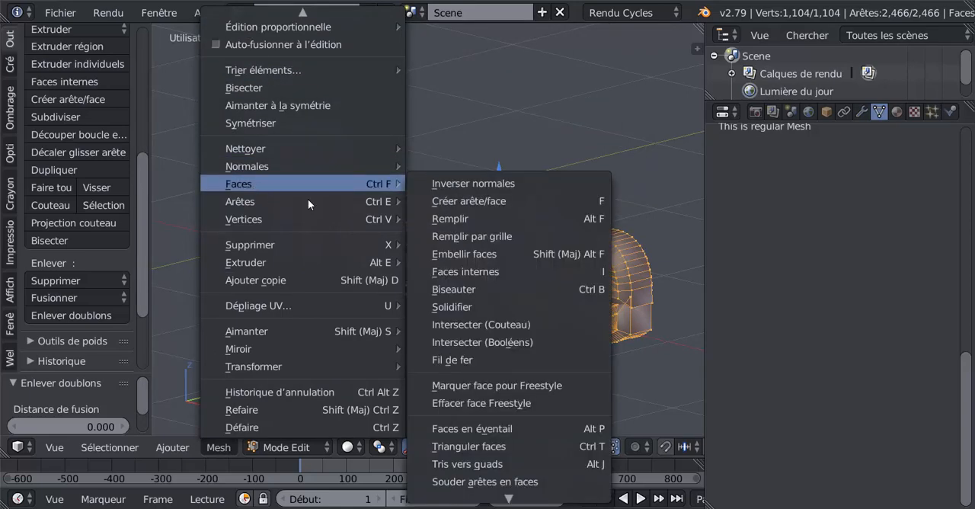
pyautogui.moveTo(511, 500)
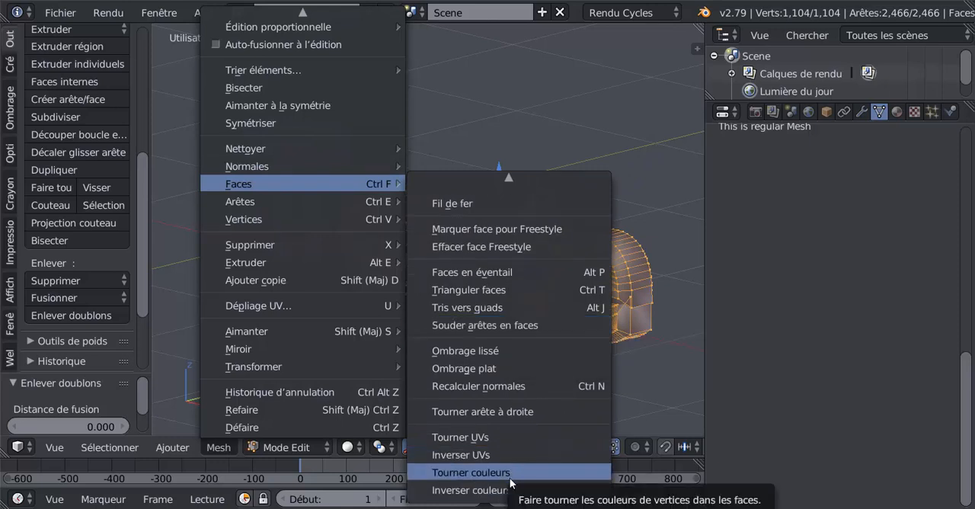
pyautogui.scroll(10, 511, 483)
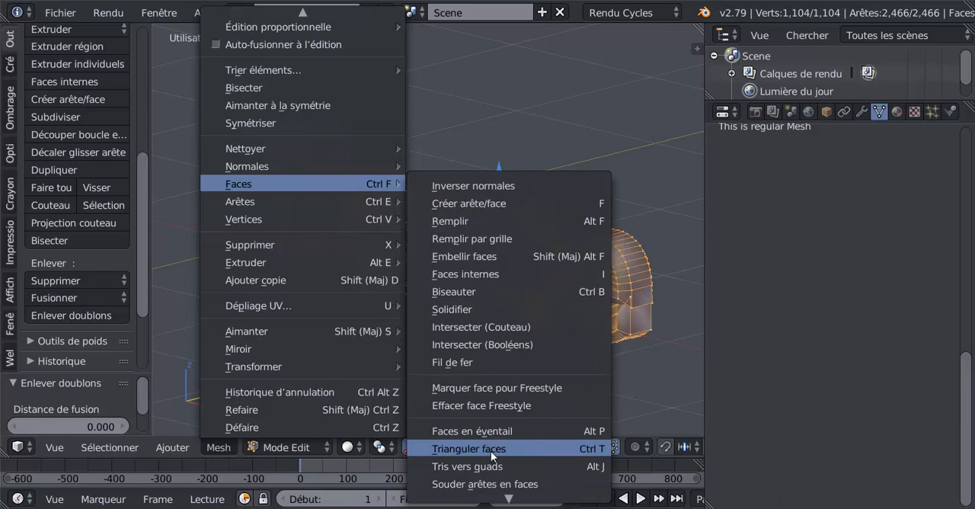
pyautogui.scroll(-8, 497, 499)
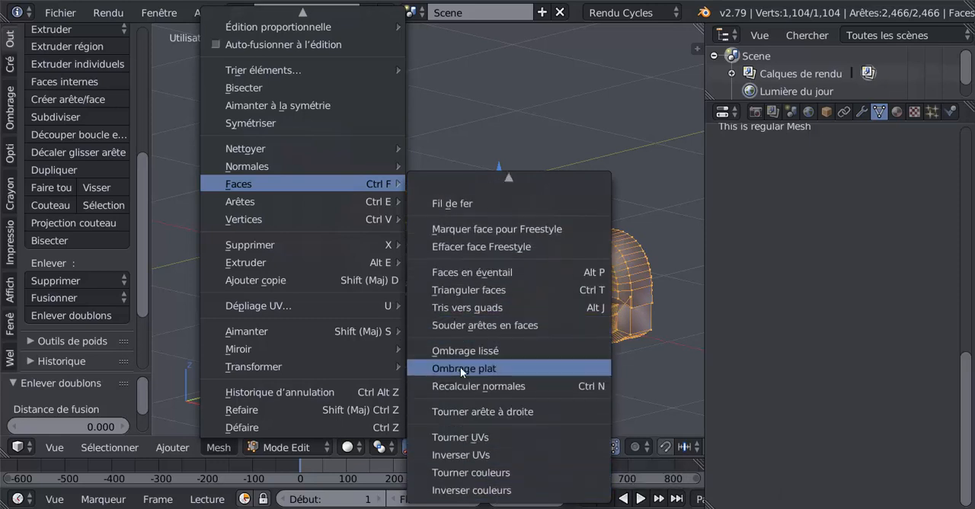
pyautogui.click(460, 368)
pyautogui.press('Tab')
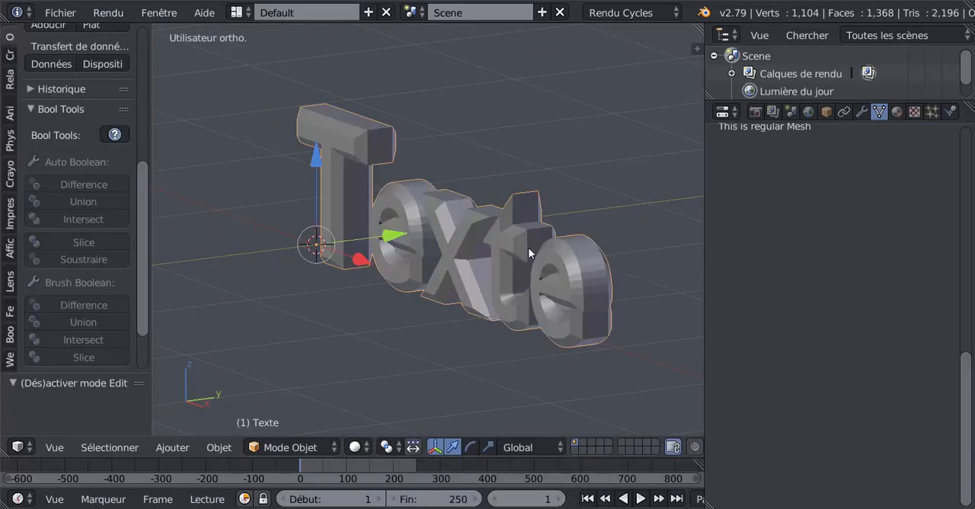
# - In Edit Mode, switch to face selection and select the side-wall face loops of all five letters
pyautogui.scroll(1, 527, 251)
pyautogui.press('Tab')
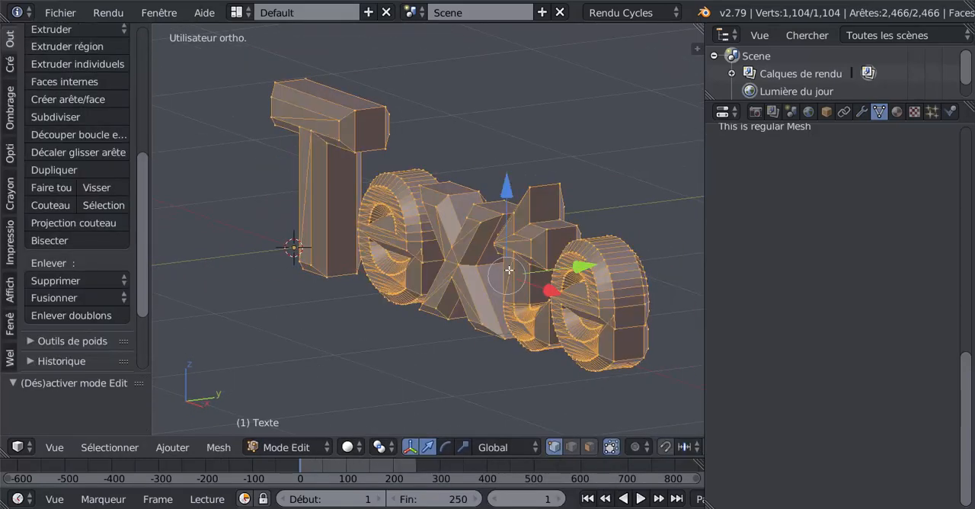
pyautogui.scroll(3, 534, 271)
pyautogui.moveTo(535, 271); pyautogui.dragTo(518, 285, button='middle')
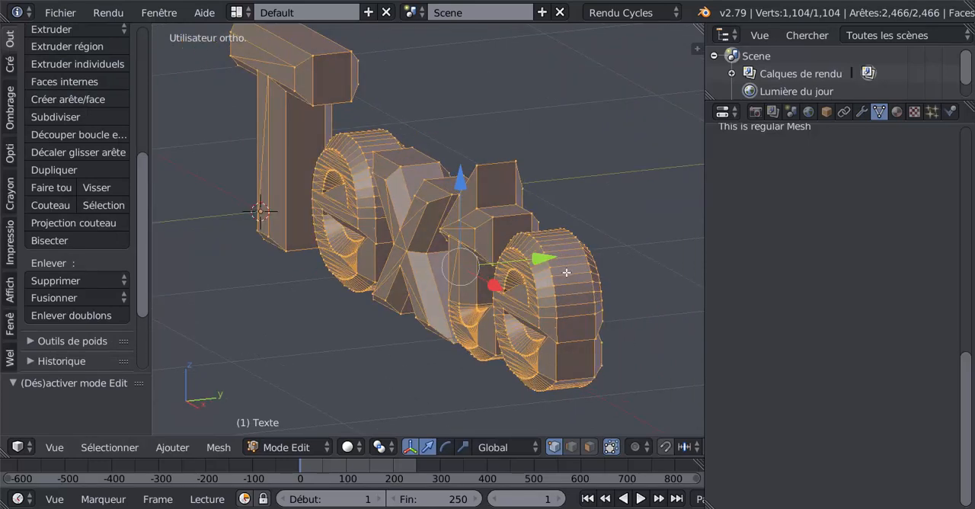
pyautogui.click(590, 447)
pyautogui.keyDown('alt'); pyautogui.rightClick(567, 282); pyautogui.keyUp('alt')
pyautogui.keyDown('alt'); pyautogui.keyDown('shift'); pyautogui.rightClick(500, 200); pyautogui.keyUp('shift'); pyautogui.keyUp('alt')
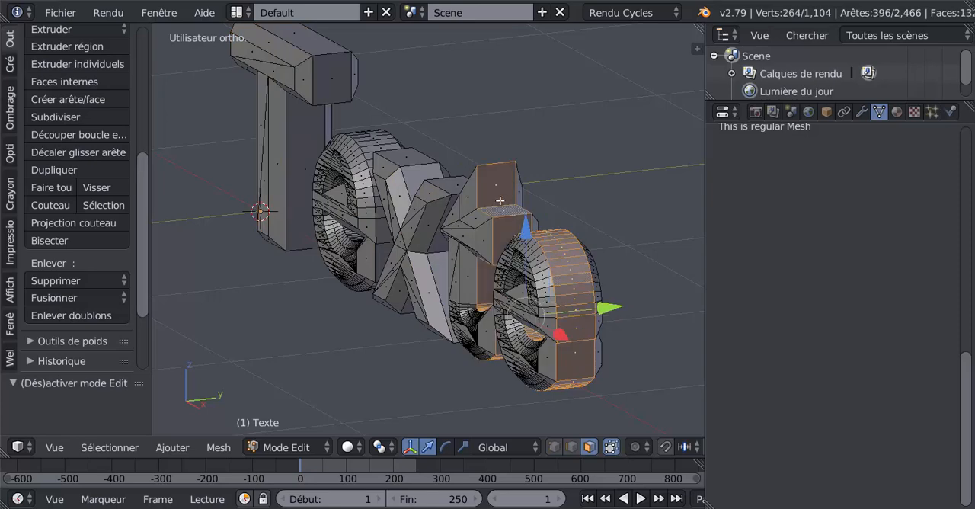
pyautogui.keyDown('alt'); pyautogui.keyDown('shift'); pyautogui.rightClick(439, 177); pyautogui.keyUp('shift'); pyautogui.keyUp('alt')
pyautogui.keyDown('alt'); pyautogui.keyDown('shift'); pyautogui.rightClick(377, 135); pyautogui.keyUp('shift'); pyautogui.keyUp('alt')
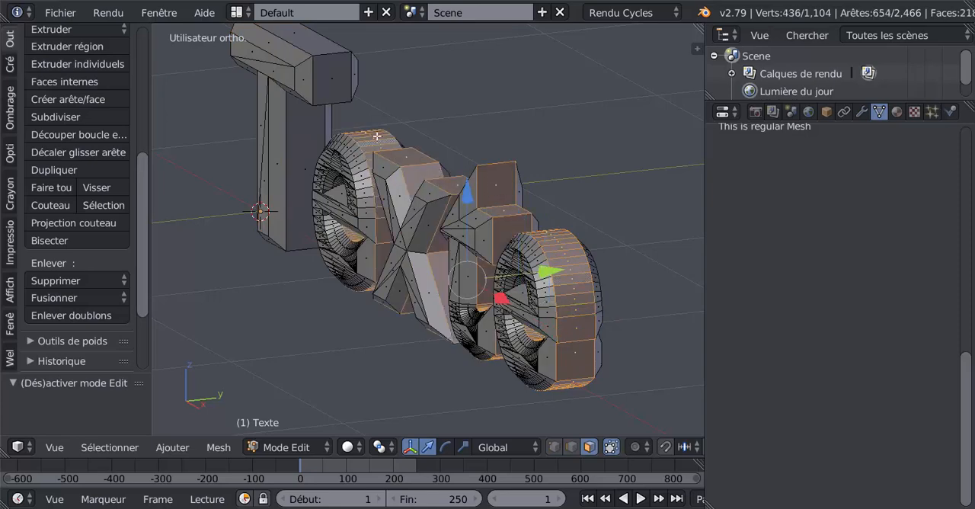
pyautogui.keyDown('alt'); pyautogui.keyDown('shift'); pyautogui.rightClick(334, 56); pyautogui.keyUp('shift'); pyautogui.keyUp('alt')
# - Stretch the selected side faces along the global Y axis with the scale manipulator to widen the letters' flanks
pyautogui.moveTo(548, 174); pyautogui.dragTo(514, 193, button='middle')
pyautogui.click(463, 447)
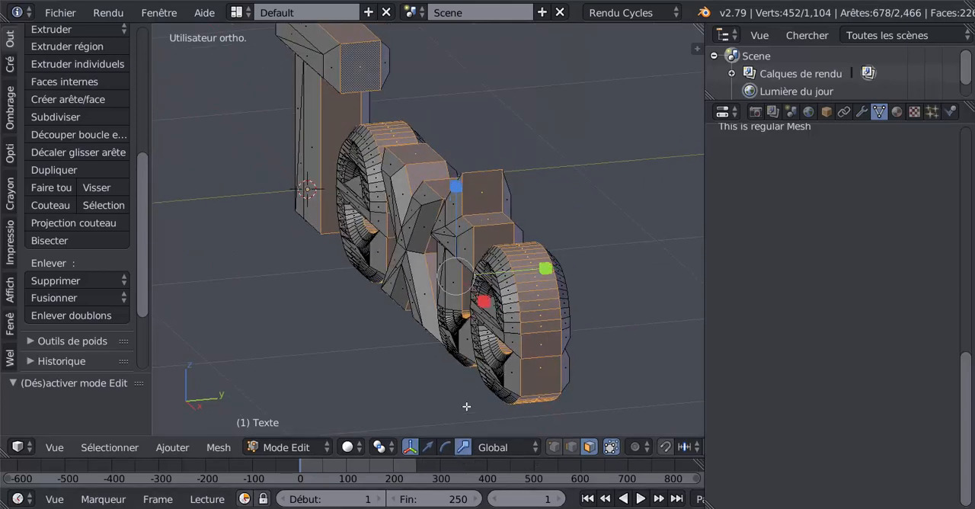
pyautogui.scroll(1, 577, 277)
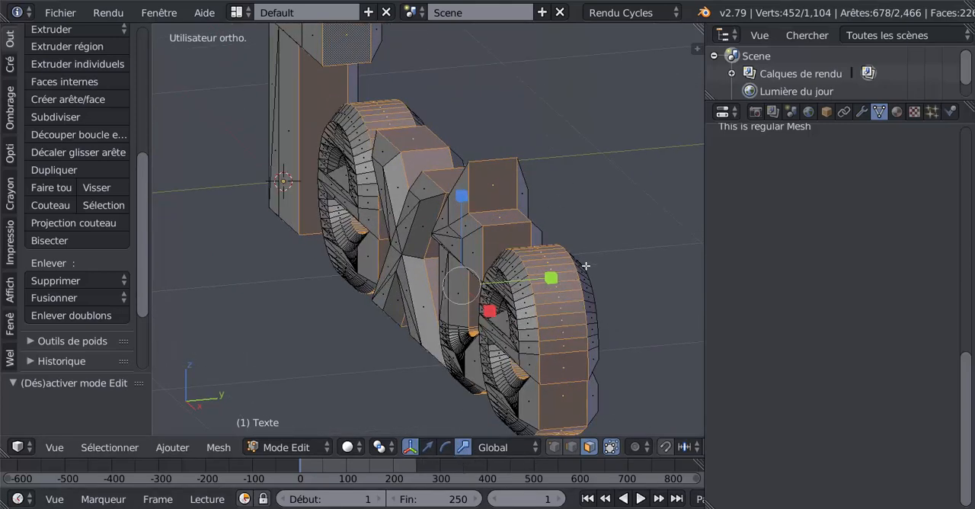
pyautogui.moveTo(586, 266); pyautogui.dragTo(574, 273, button='middle')
pyautogui.moveTo(548, 286); pyautogui.dragTo(592, 281)
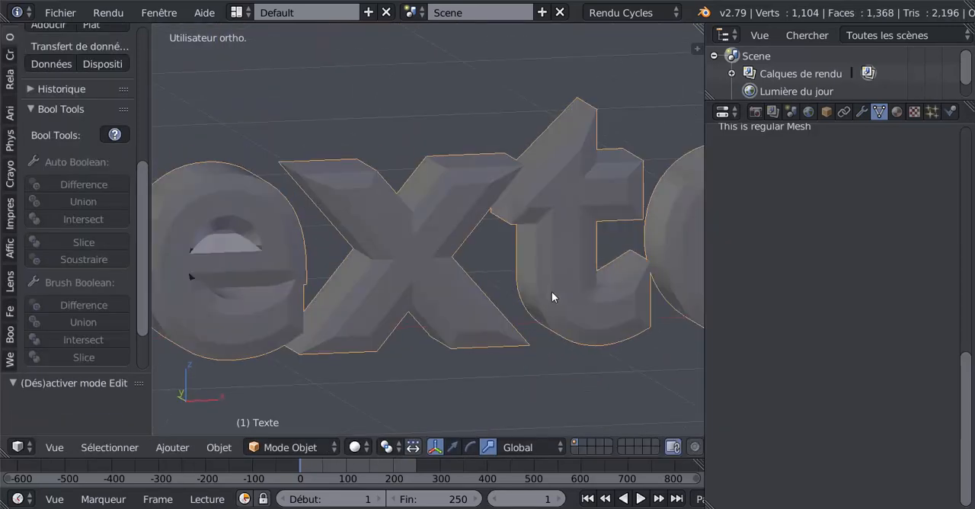
pyautogui.moveTo(552, 291); pyautogui.dragTo(473, 285, button='middle')
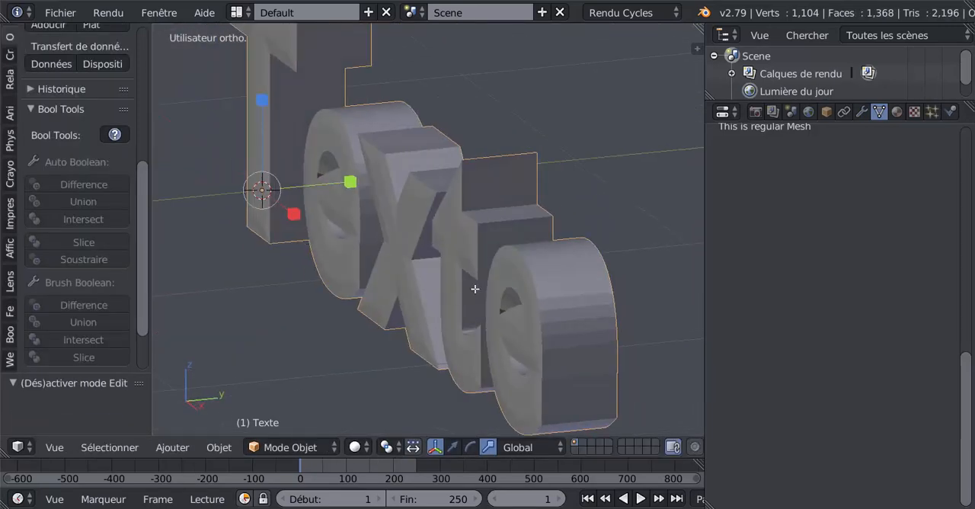
pyautogui.press('Tab')
# - Fine-tune the Y scale of the side faces until the bevelled borders lie flush with the front faces
pyautogui.moveTo(554, 279); pyautogui.dragTo(557, 279)
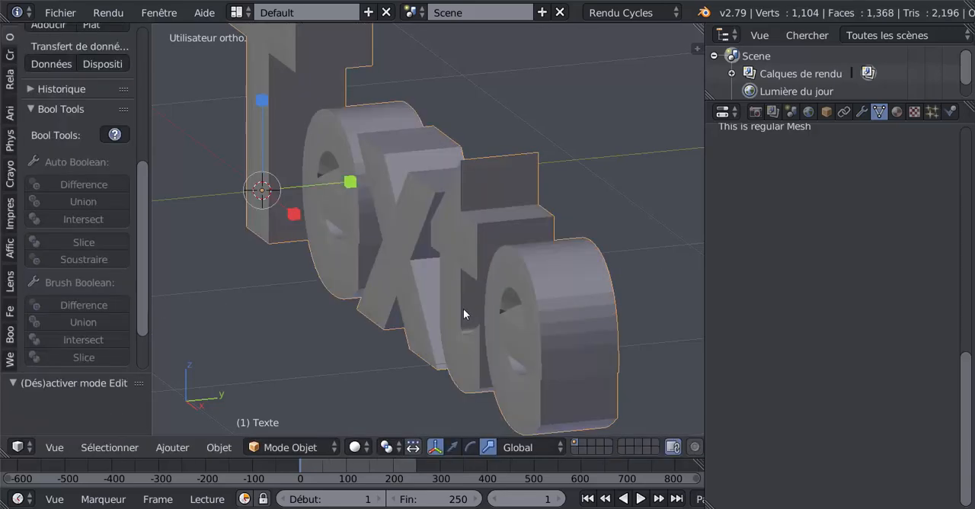
pyautogui.scroll(5, 463, 309)
pyautogui.scroll(-5, 544, 282)
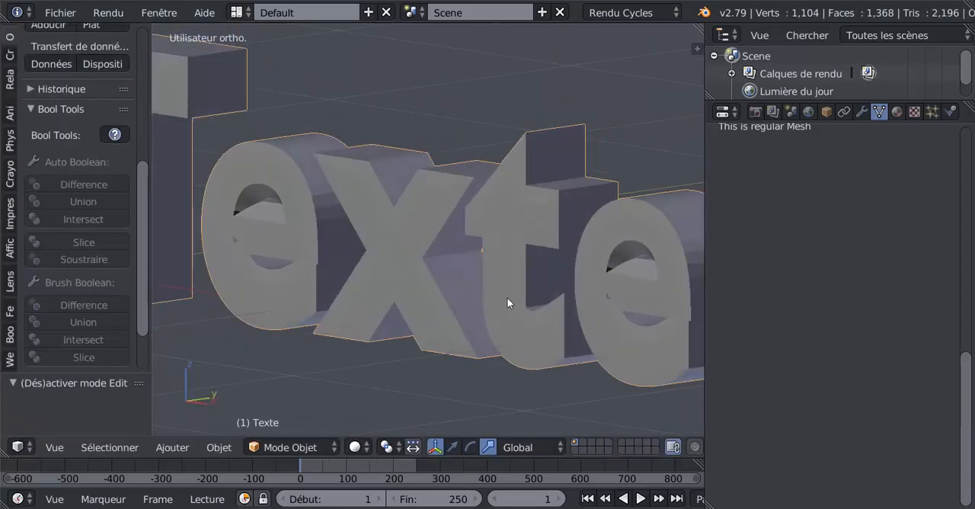
pyautogui.press('Tab')
pyautogui.keyDown('shift'); pyautogui.moveTo(499, 303); pyautogui.dragTo(472, 318, button='middle'); pyautogui.keyUp('shift')
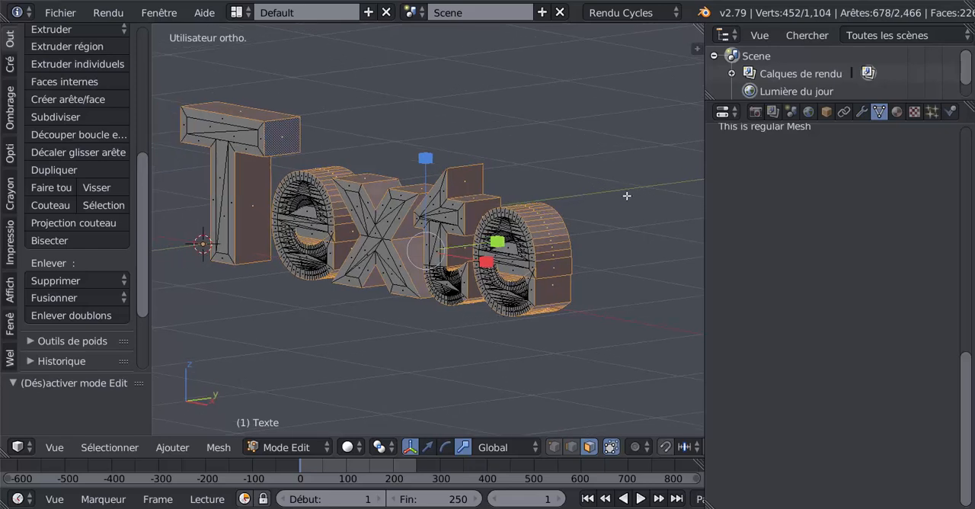
# - Grow the face selection to include the letters' bevel borders, and add the front bevel loops around the holes of both e's
pyautogui.press('ctrl+KP_Add')
pyautogui.scroll(4, 609, 195)
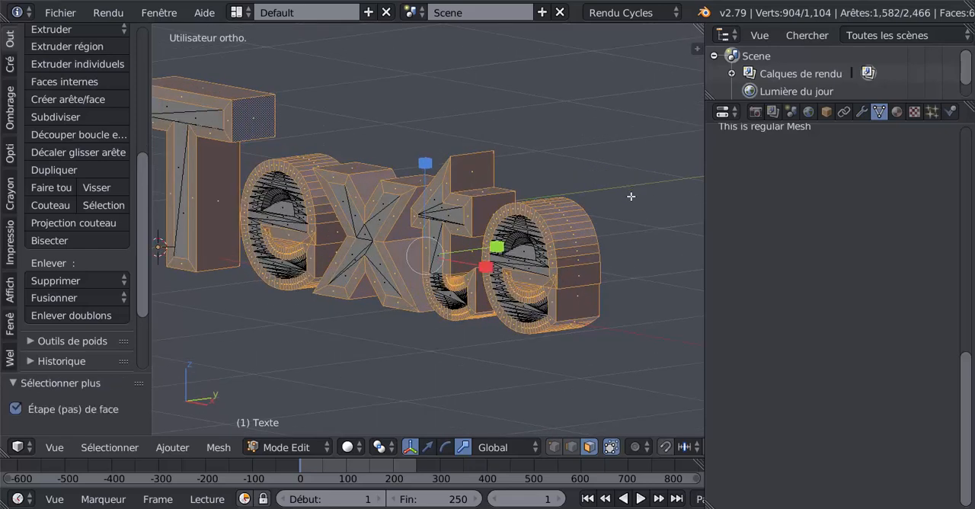
pyautogui.keyDown('shift'); pyautogui.moveTo(498, 252); pyautogui.dragTo(499, 188, button='middle'); pyautogui.keyUp('shift')
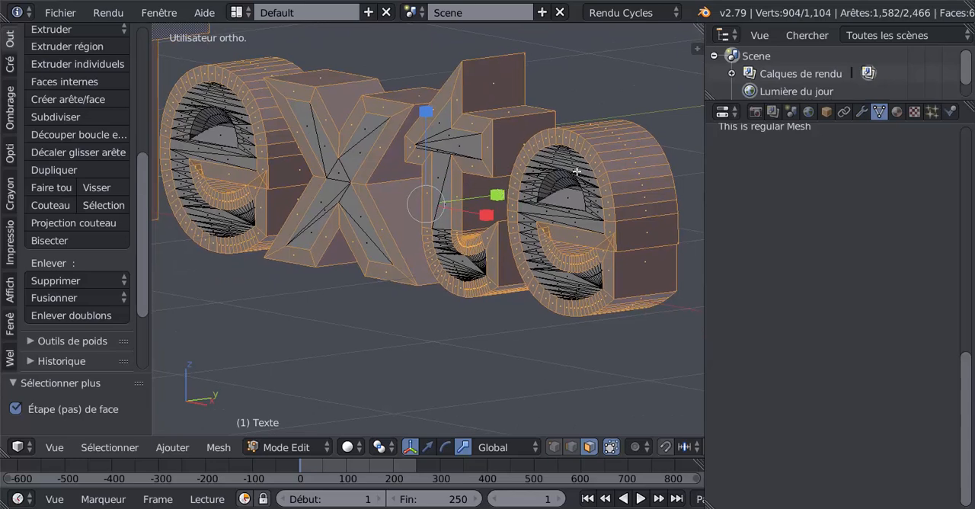
pyautogui.scroll(1, 600, 200)
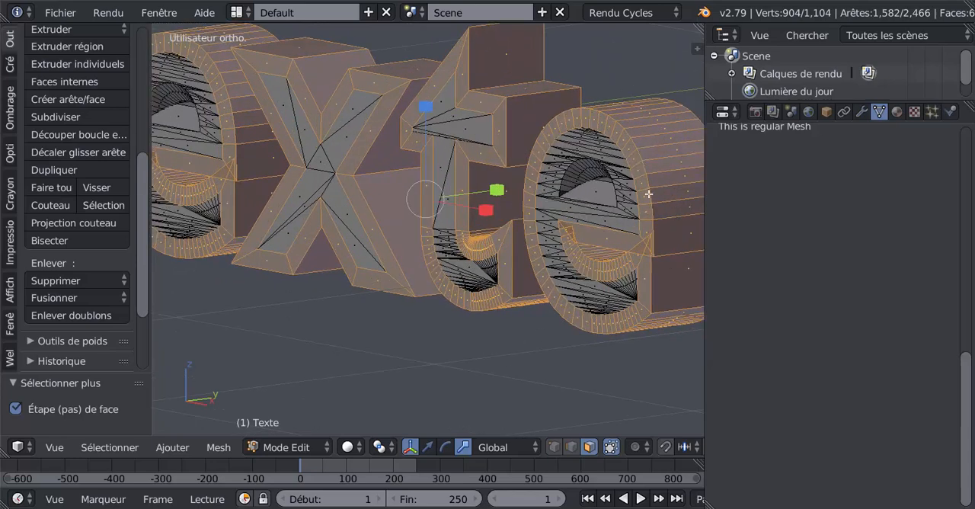
pyautogui.keyDown('shift'); pyautogui.rightClick(587, 175); pyautogui.keyUp('shift')
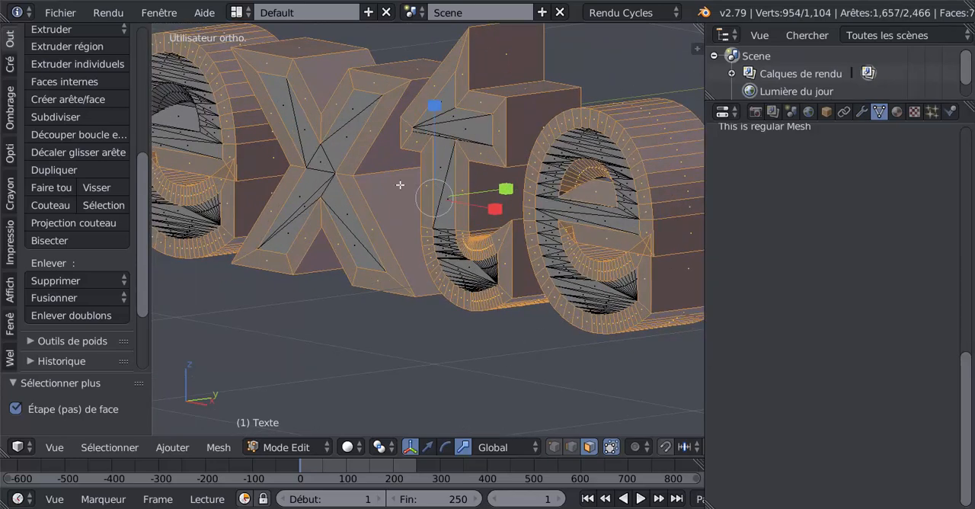
pyautogui.keyDown('shift'); pyautogui.rightClick(163, 99); pyautogui.keyUp('shift')
pyautogui.scroll(-5, 378, 194)
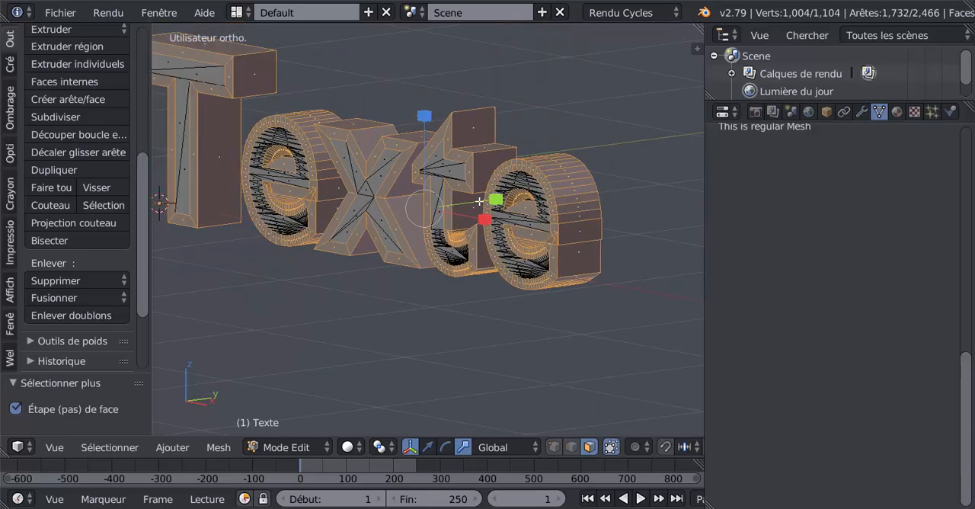
# - Add the bevel loops around the holes of both e's on the back of the text to the selection
pyautogui.moveTo(393, 195); pyautogui.dragTo(276, 188, button='middle')
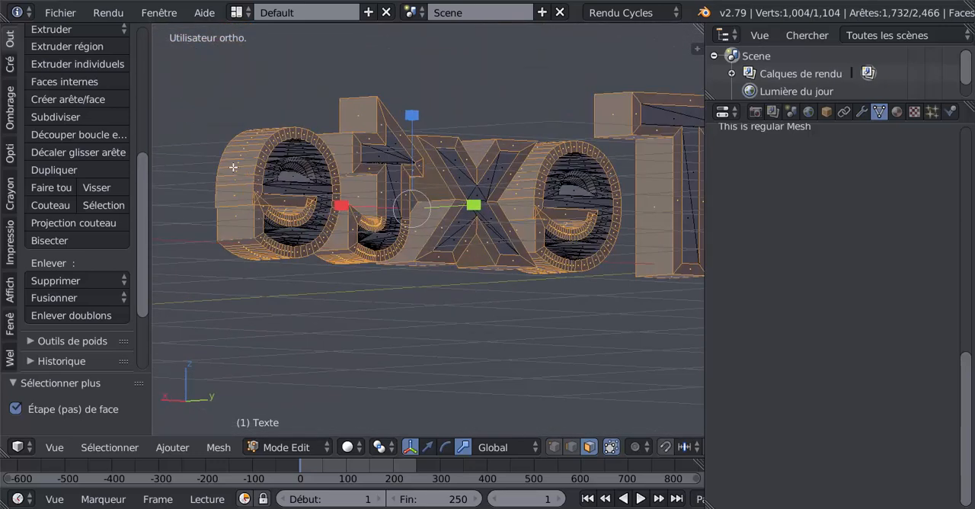
pyautogui.scroll(4, 278, 173)
pyautogui.keyDown('shift'); pyautogui.rightClick(354, 146); pyautogui.keyUp('shift')
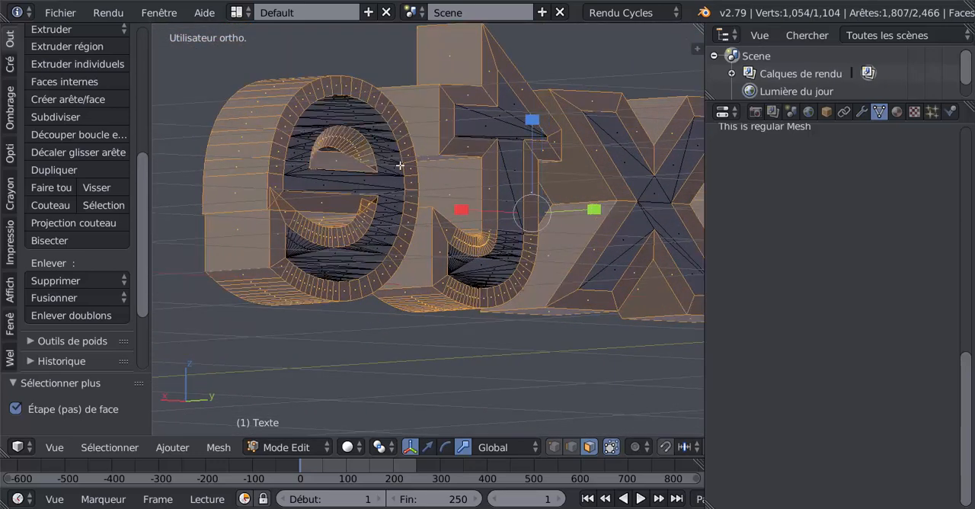
pyautogui.scroll(-4, 400, 166)
pyautogui.keyDown('shift'); pyautogui.rightClick(572, 241); pyautogui.keyUp('shift')
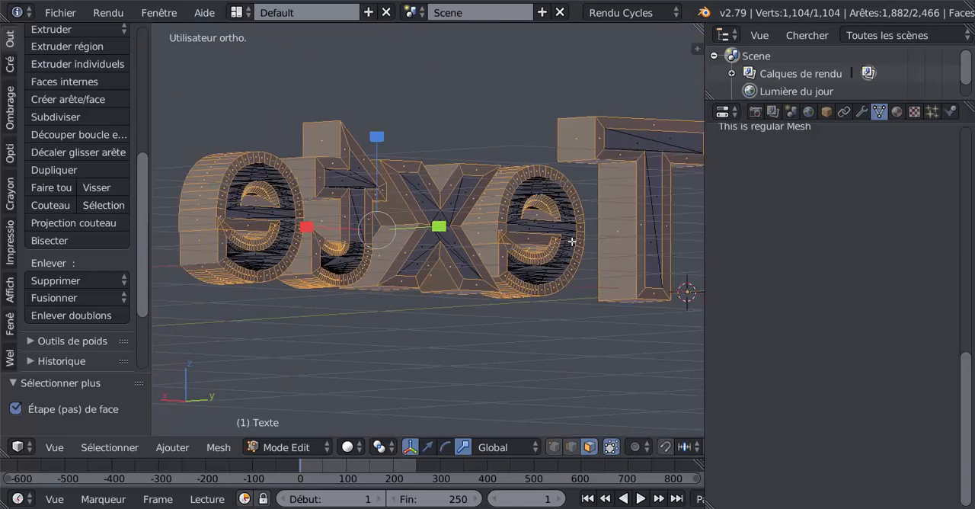
pyautogui.moveTo(386, 285); pyautogui.dragTo(499, 291, button='middle')
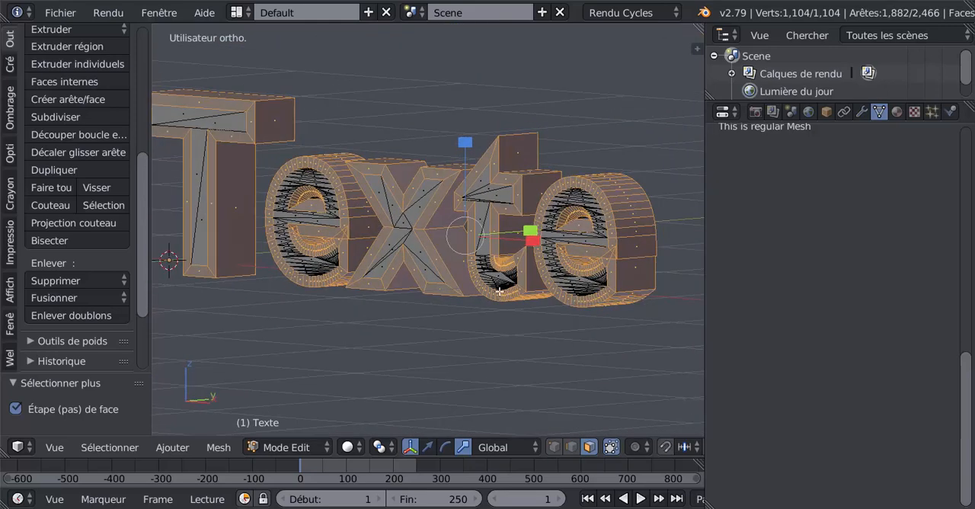
pyautogui.keyDown('shift'); pyautogui.moveTo(555, 318); pyautogui.dragTo(563, 318, button='middle'); pyautogui.keyUp('shift')
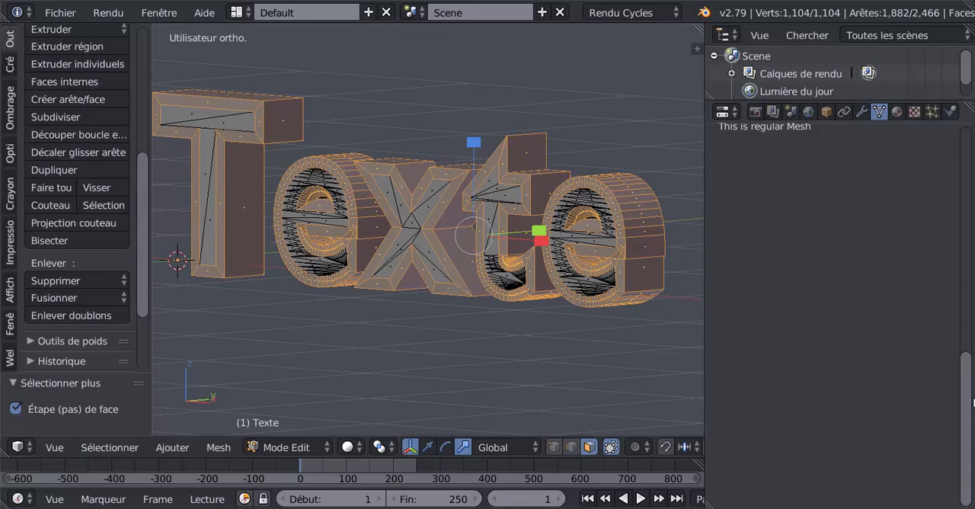
# - Create a new diffuse material for the text and assign it to the selected side and border faces
pyautogui.moveTo(970, 409); pyautogui.dragTo(966, 156)
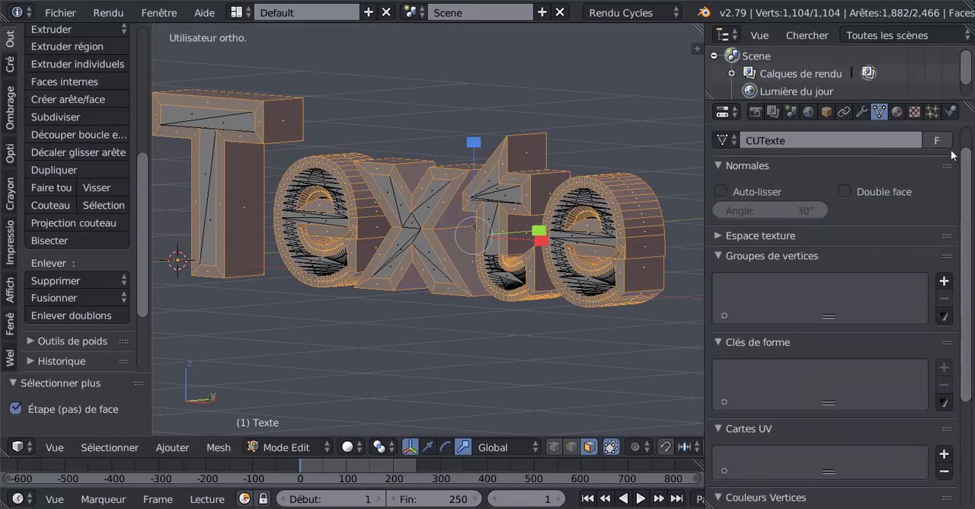
pyautogui.click(897, 113)
pyautogui.click(813, 251)
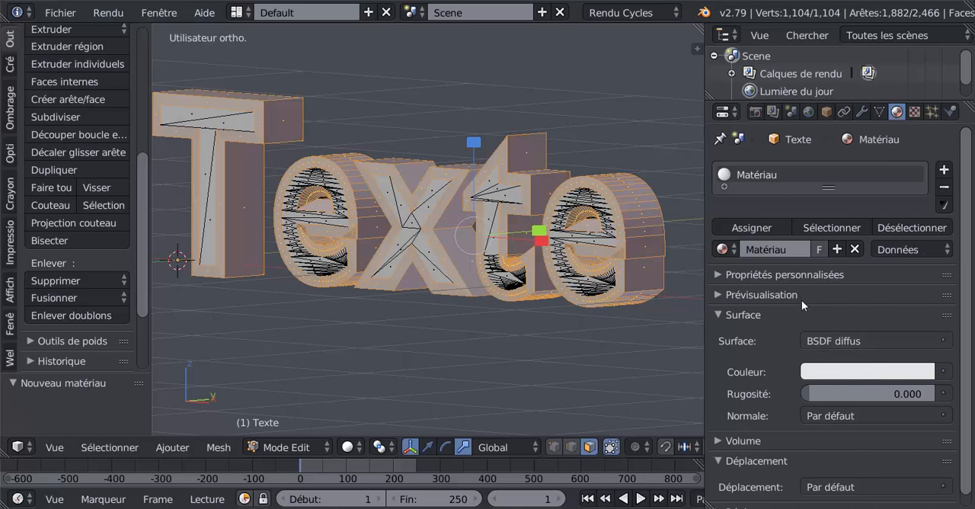
pyautogui.scroll(-1, 835, 320)
pyautogui.scroll(1, 834, 317)
pyautogui.click(752, 227)
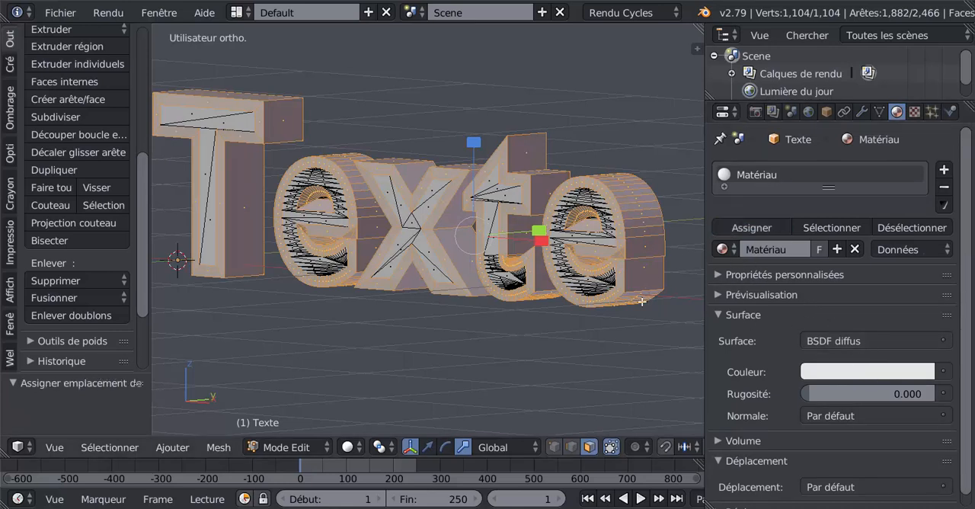
# - Invert the face selection to get the inner front and back faces, and add a second material slot
pyautogui.click(109, 447)
pyautogui.click(115, 350)
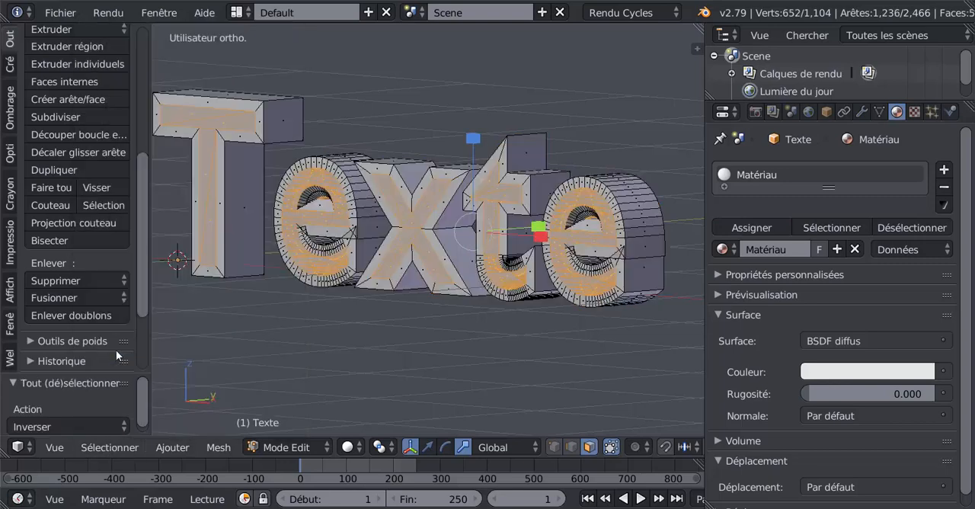
pyautogui.click(945, 171)
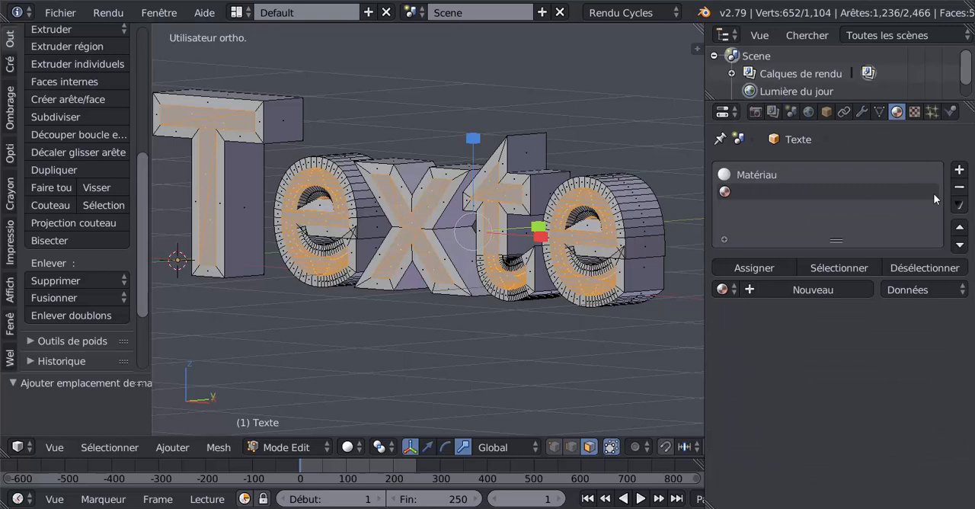
# - Create a new diffuse material in the second slot, set its colour to blue, and assign it to the selected inner faces
pyautogui.click(830, 291)
pyautogui.click(846, 413)
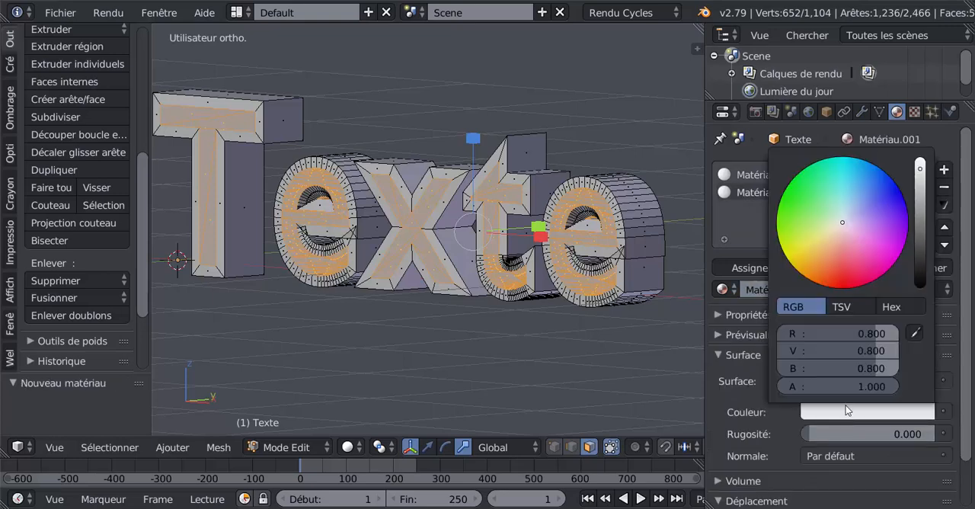
pyautogui.click(882, 201)
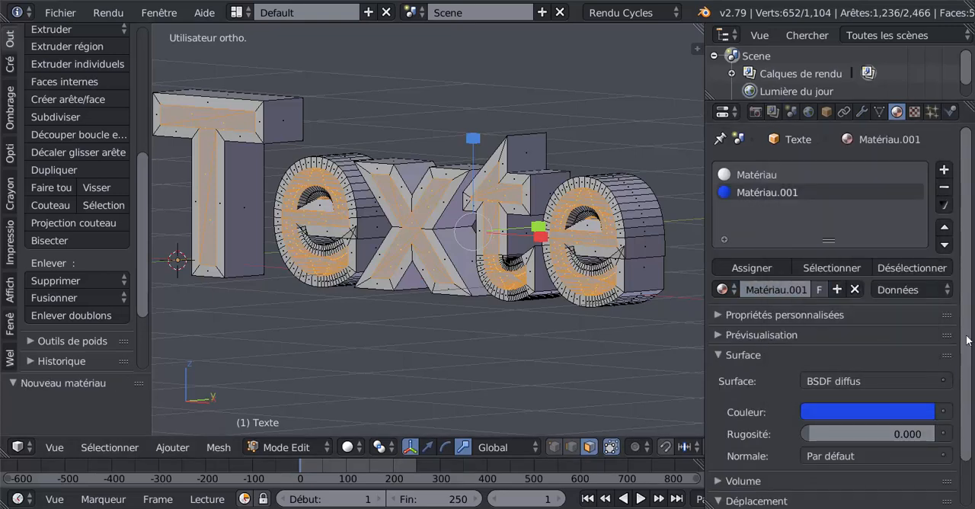
pyautogui.scroll(-2, 967, 340)
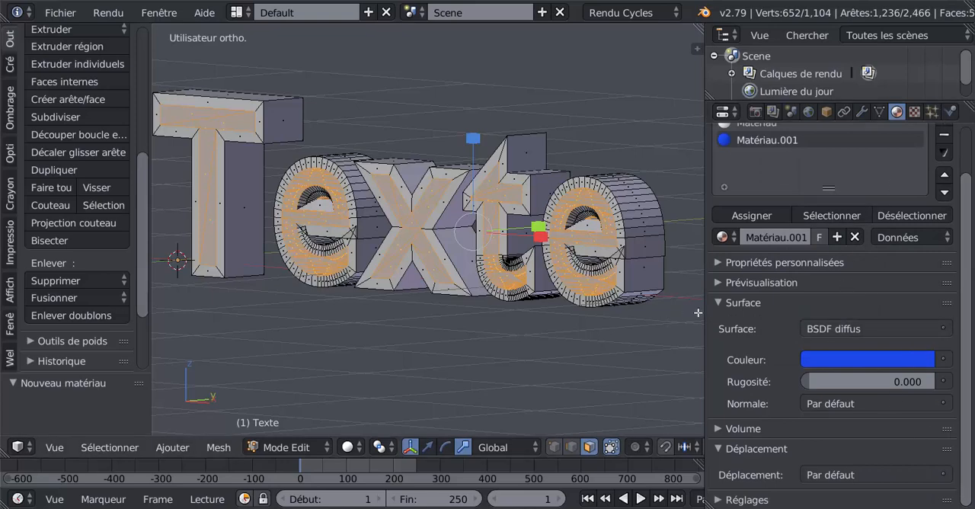
pyautogui.click(764, 216)
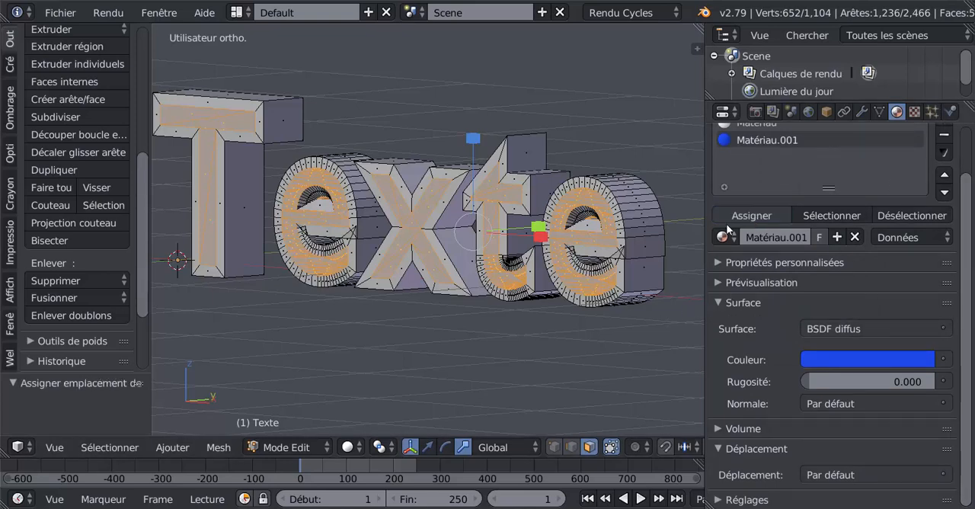
# - Display the text with Material viewport shading and check the two materials in Object Mode
pyautogui.click(348, 447)
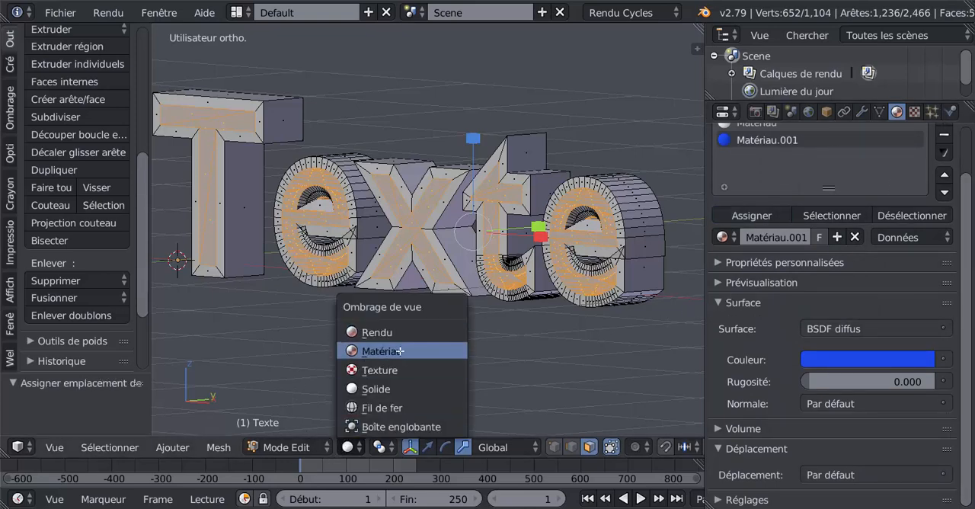
pyautogui.click(401, 351)
pyautogui.press('Tab')
pyautogui.scroll(5, 511, 362)
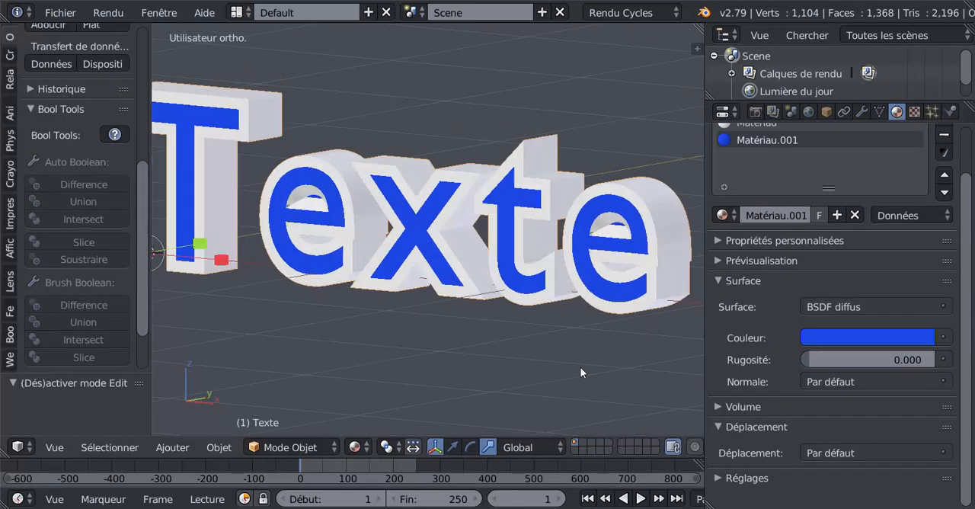
pyautogui.scroll(-4, 564, 374)
pyautogui.moveTo(564, 374); pyautogui.dragTo(527, 374, button='middle')
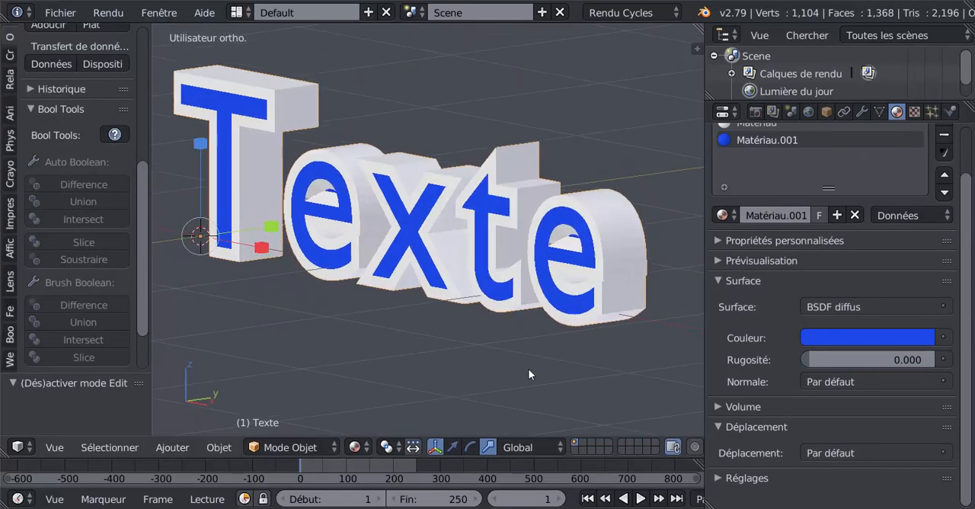
pyautogui.press('Tab')
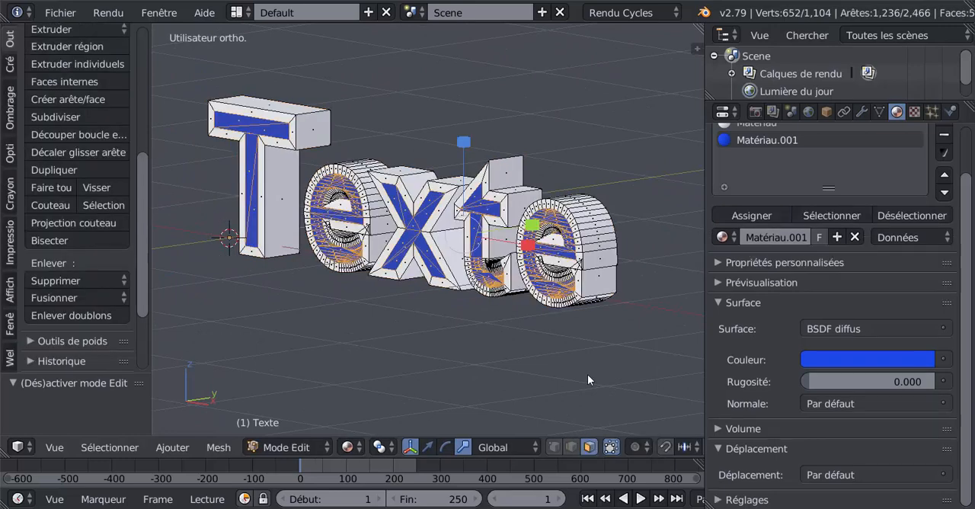
pyautogui.press('Tab')
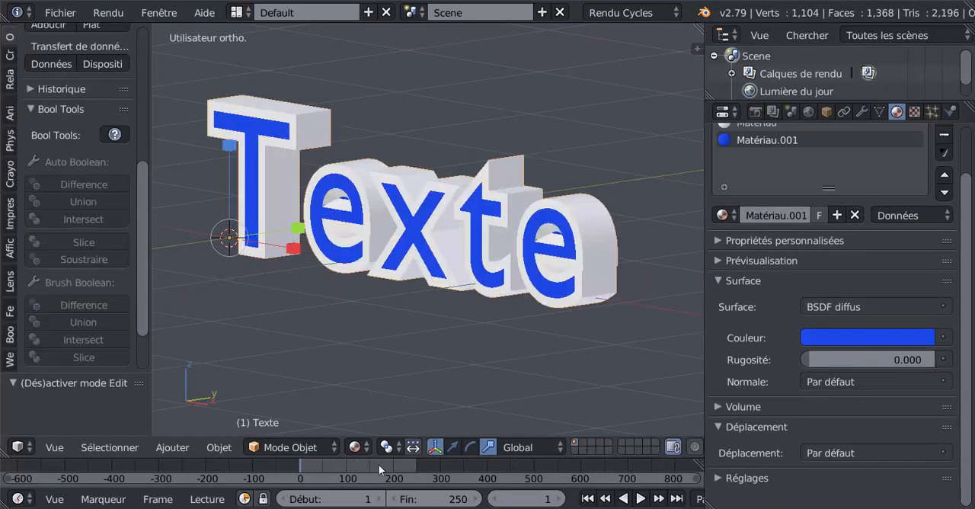
# - Switch the viewport to Rendered shading and inspect the text against the environment background from several views
pyautogui.click(354, 449)
pyautogui.click(378, 328)
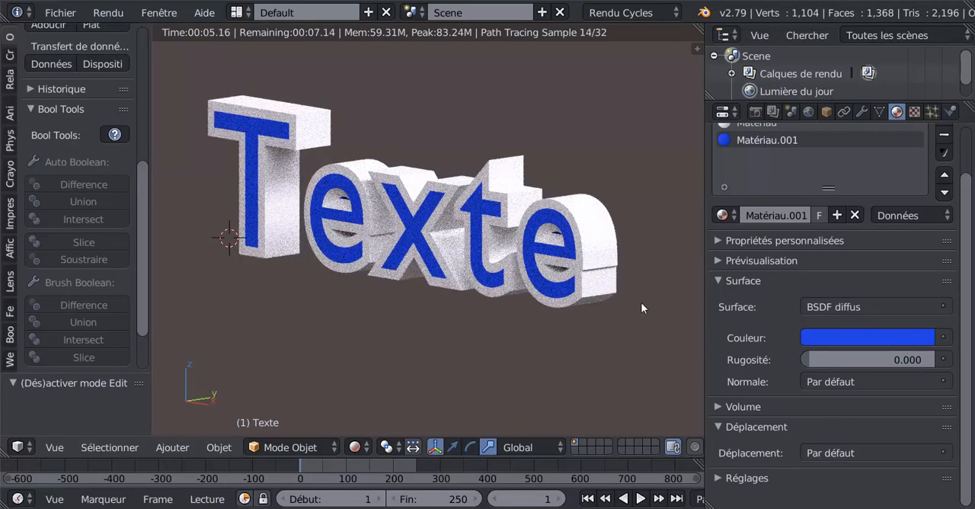
pyautogui.scroll(2, 838, 305)
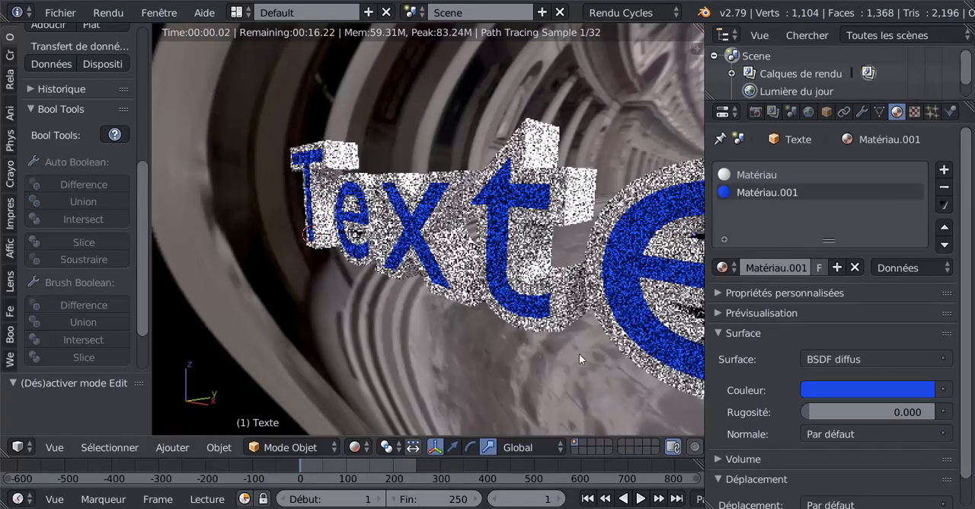
pyautogui.scroll(-3, 579, 357)
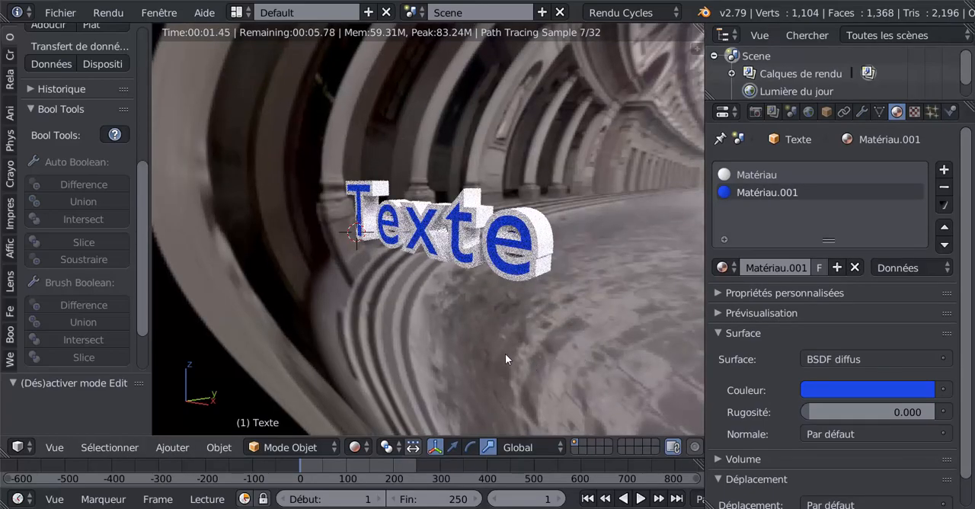
pyautogui.moveTo(499, 349)
pyautogui.mouseDown(button='middle')
pyautogui.moveTo(534, 346)
pyautogui.moveTo(492, 345)
pyautogui.mouseUp(button='middle')
pyautogui.scroll(3, 492, 346)
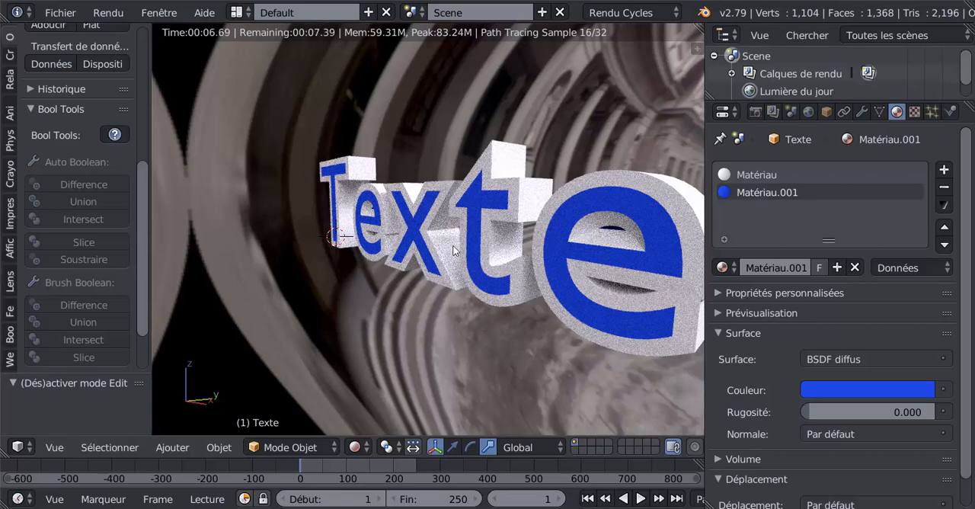
pyautogui.scroll(-1, 468, 264)
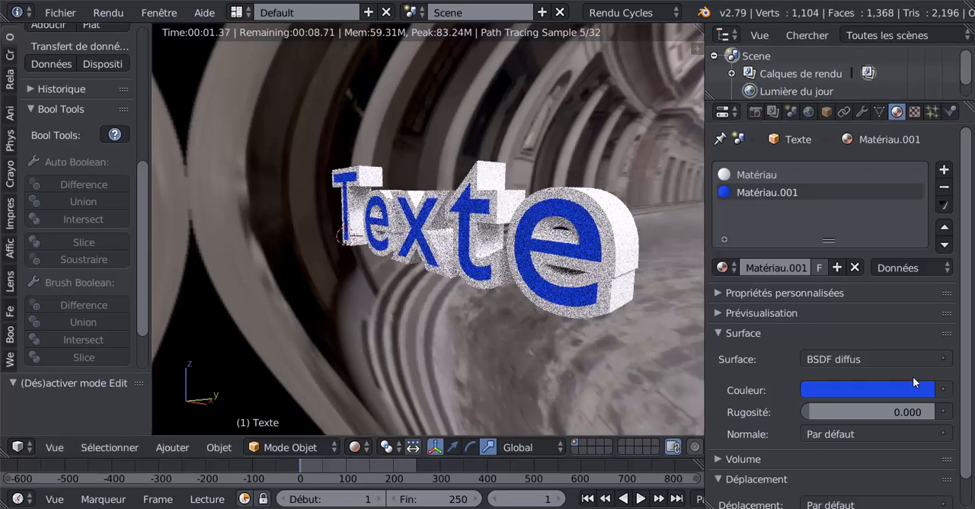
pyautogui.scroll(-1, 965, 397)
pyautogui.scroll(-1, 965, 397)
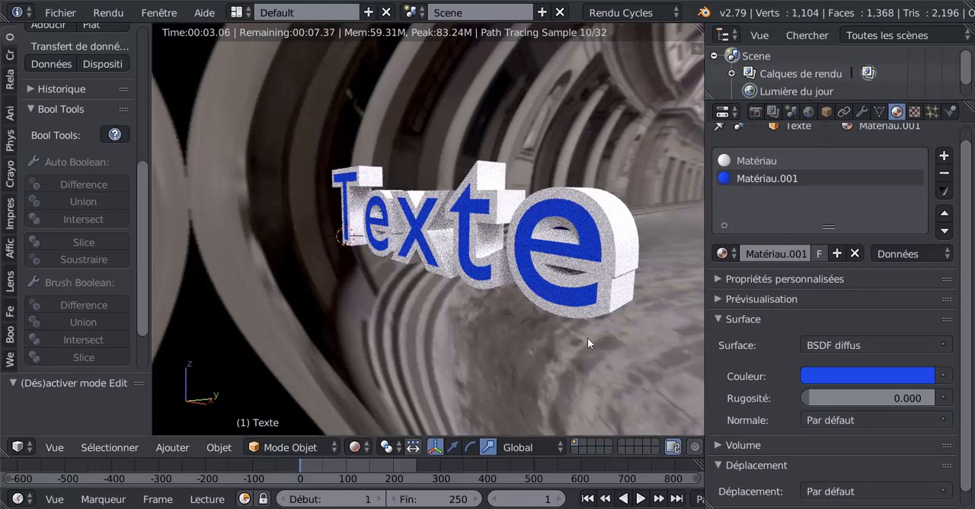
pyautogui.moveTo(967, 333)
pyautogui.mouseDown()
pyautogui.moveTo(970, 320)
pyautogui.moveTo(966, 335)
pyautogui.mouseUp()
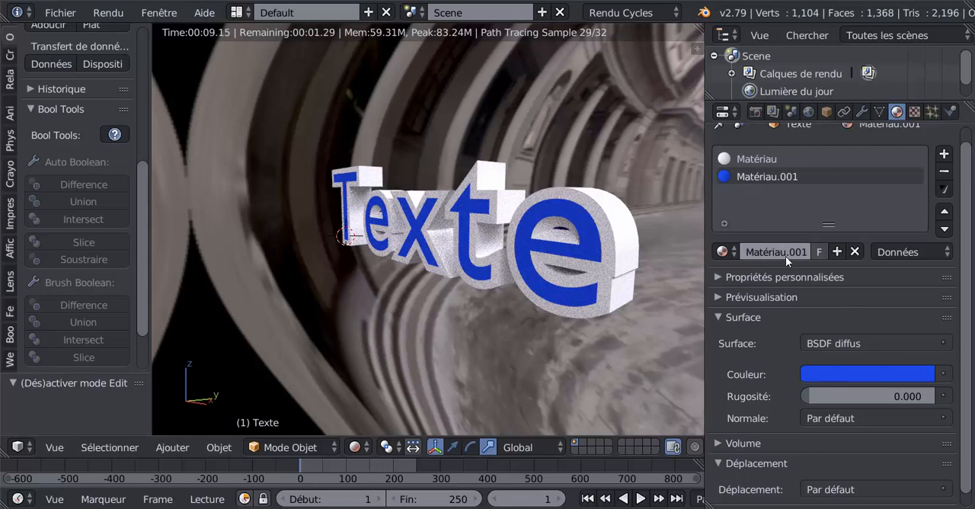
# - Hide the Lumière du jour environment from camera rays in its ray visibility settings, and check the rendered text
pyautogui.click(810, 112)
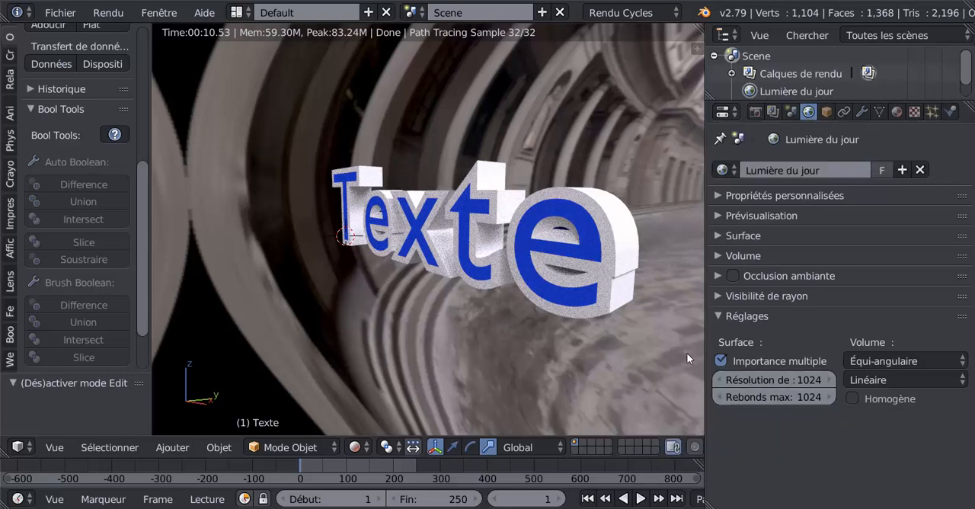
pyautogui.click(720, 297)
pyautogui.click(720, 323)
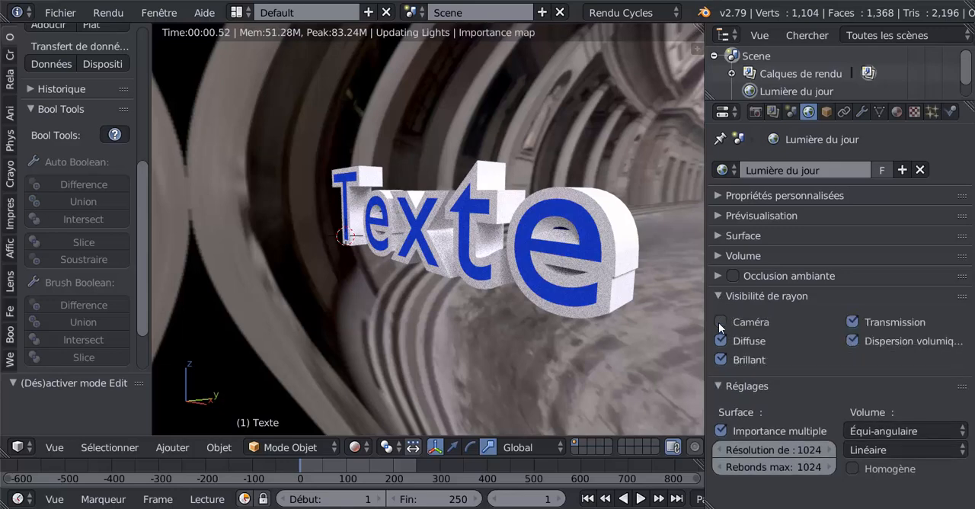
pyautogui.scroll(-1, 545, 365)
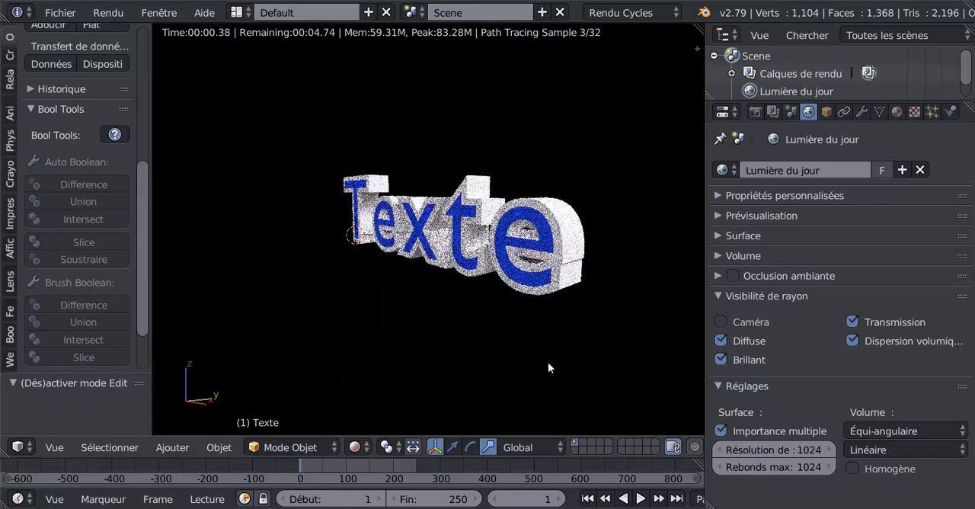
pyautogui.scroll(4, 560, 363)
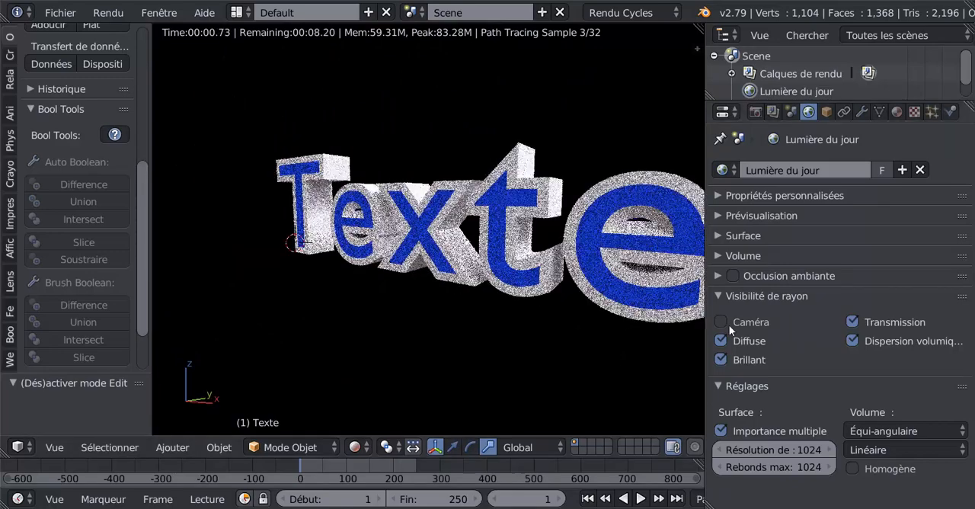
pyautogui.scroll(-1, 587, 363)
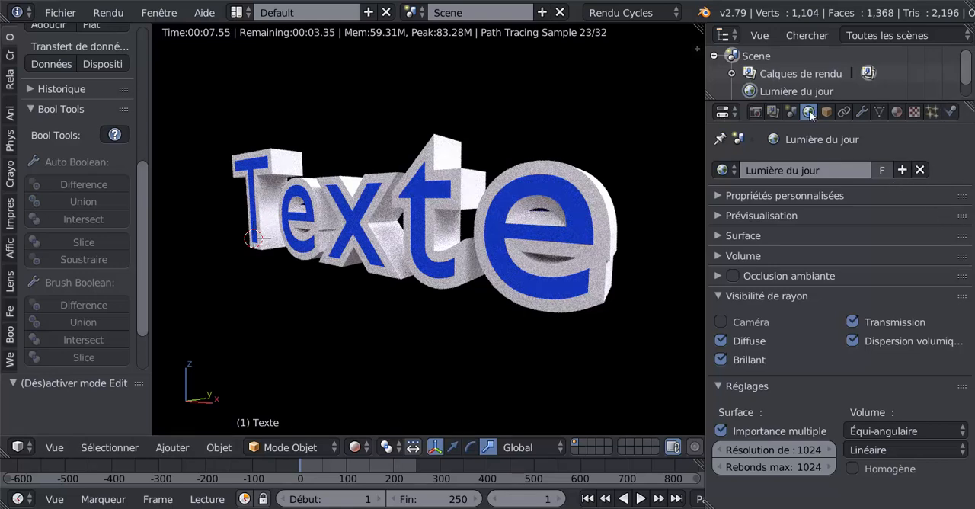
# - Unlink the Lumière du jour world, create a new one, and set its background colour to pure white
pyautogui.click(919, 169)
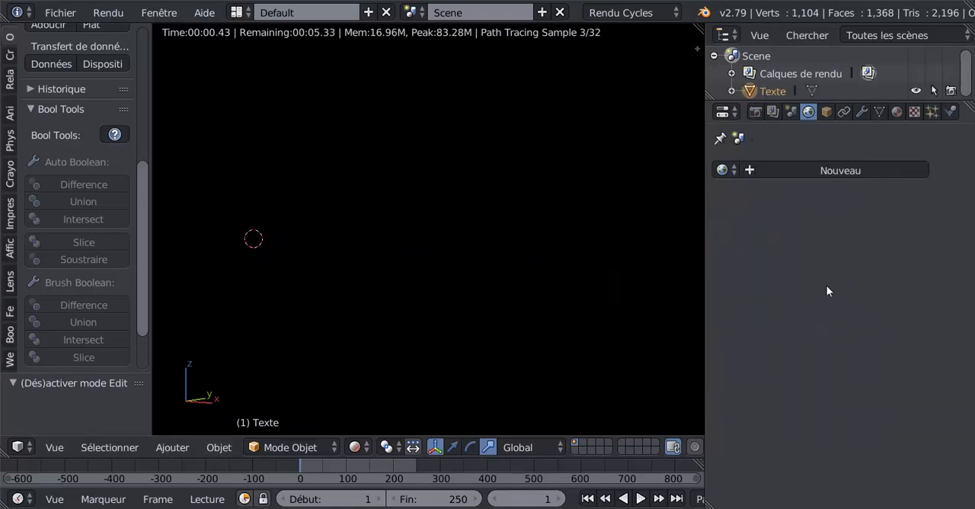
pyautogui.click(841, 170)
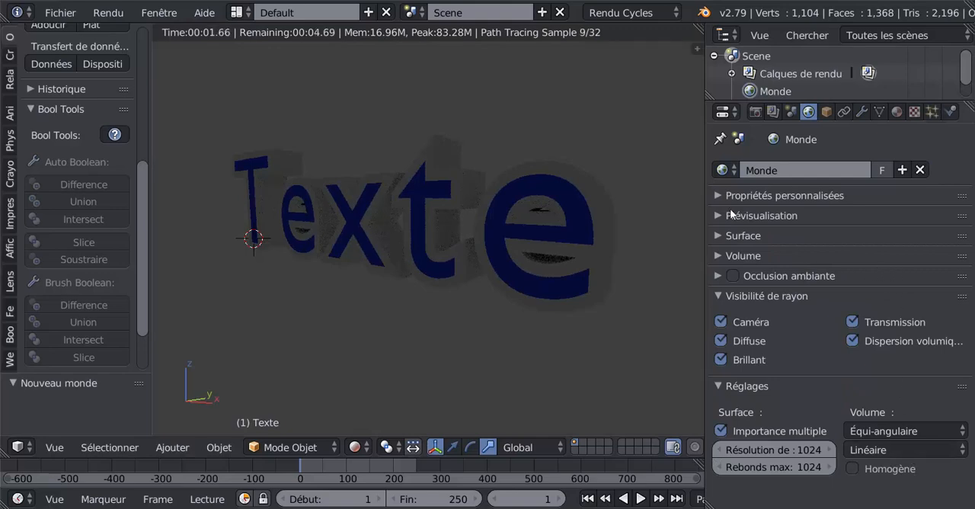
pyautogui.click(719, 236)
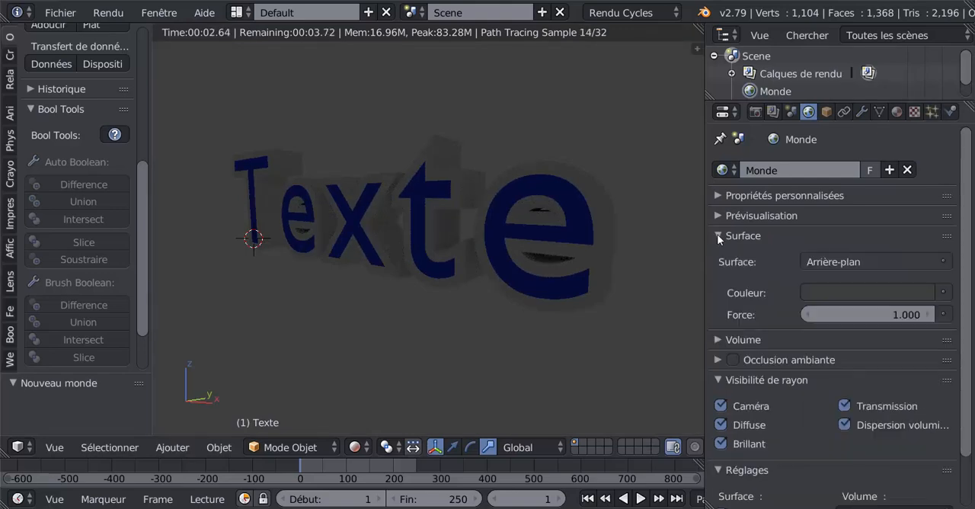
pyautogui.click(891, 292)
pyautogui.moveTo(920, 143); pyautogui.dragTo(921, 45)
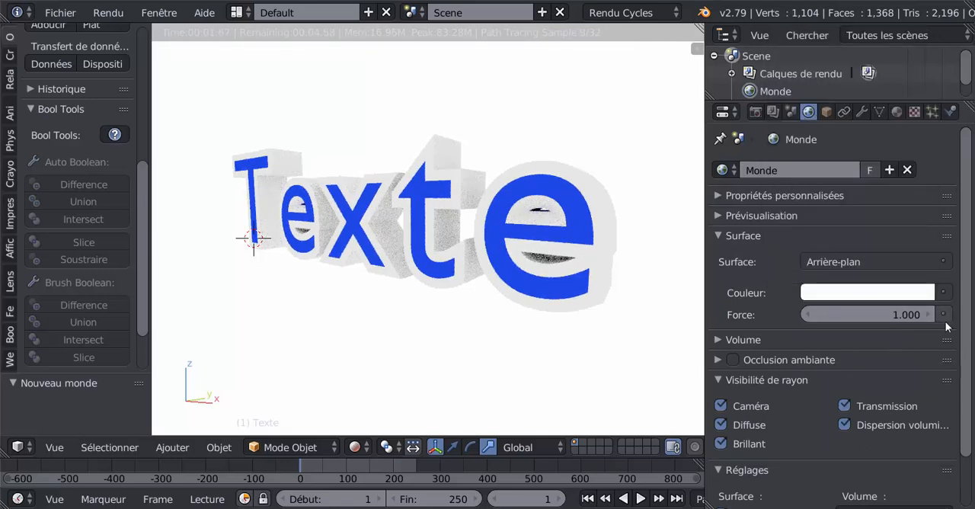
# - Hide the new world's background from camera rays and set its background strength to 0.8
pyautogui.moveTo(892, 315); pyautogui.dragTo(853, 314)
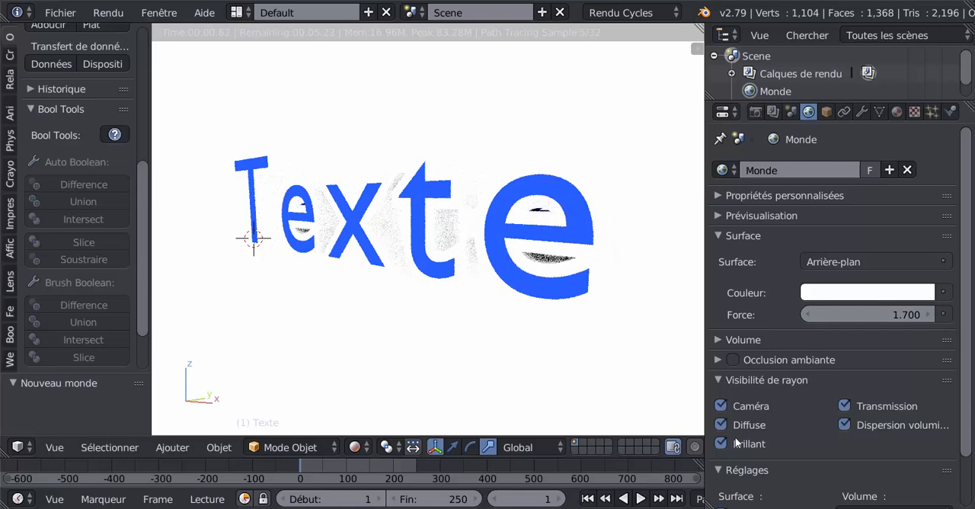
pyautogui.click(721, 406)
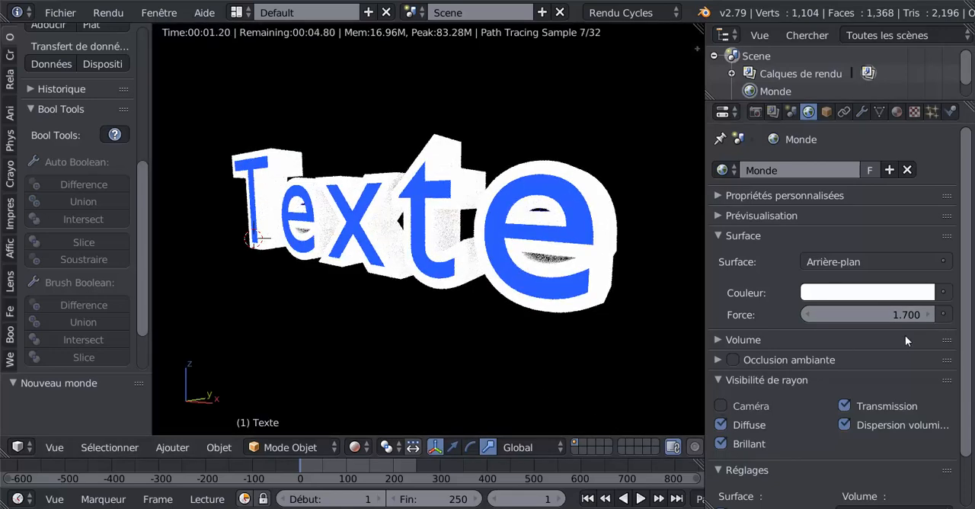
pyautogui.moveTo(869, 314); pyautogui.dragTo(834, 314)
# - Try pink, green and yellow tints for the world's background colour, and return it to white
pyautogui.click(867, 296)
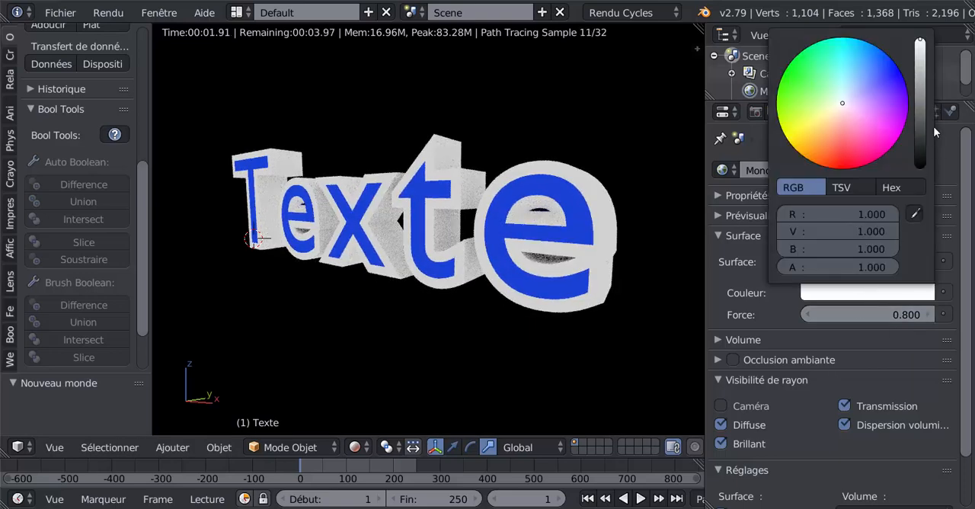
pyautogui.moveTo(920, 59); pyautogui.dragTo(925, 86)
pyautogui.click(850, 149)
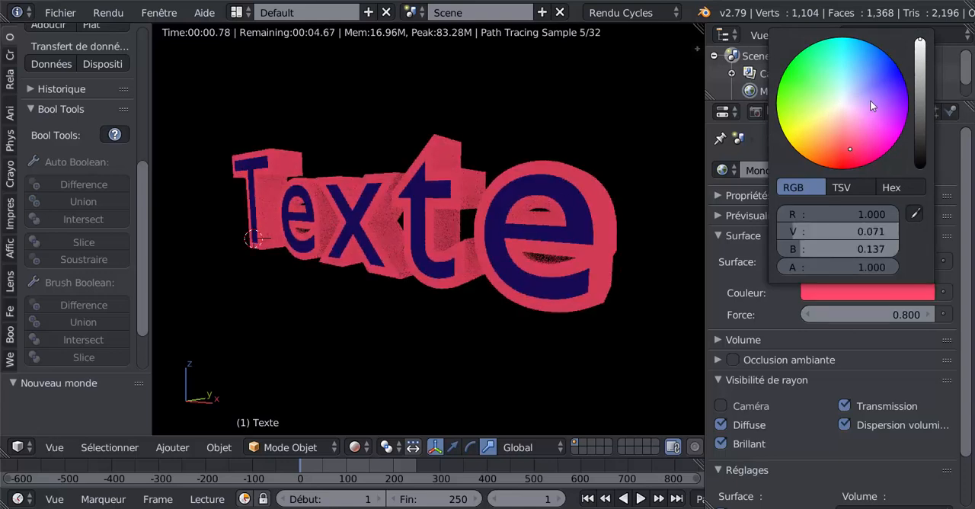
pyautogui.click(876, 93)
pyautogui.click(804, 79)
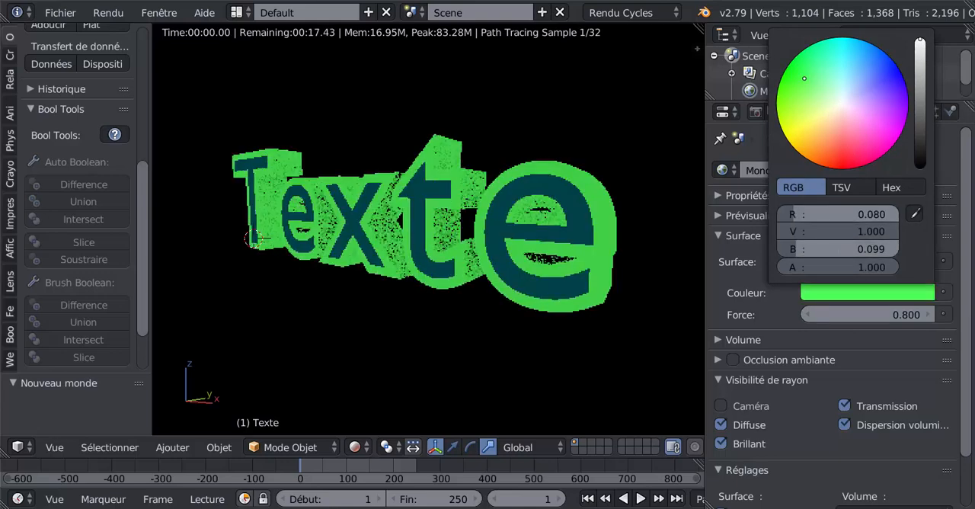
pyautogui.click(798, 127)
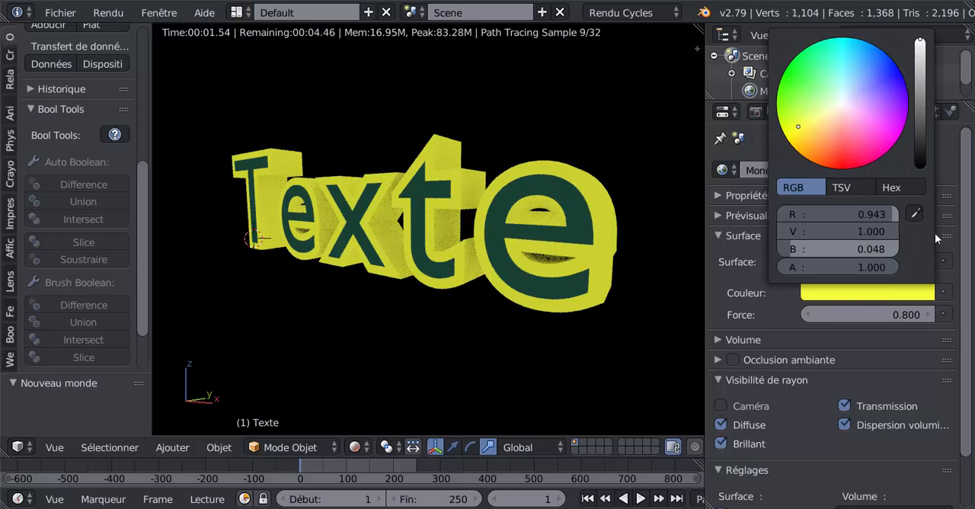
pyautogui.click(884, 294)
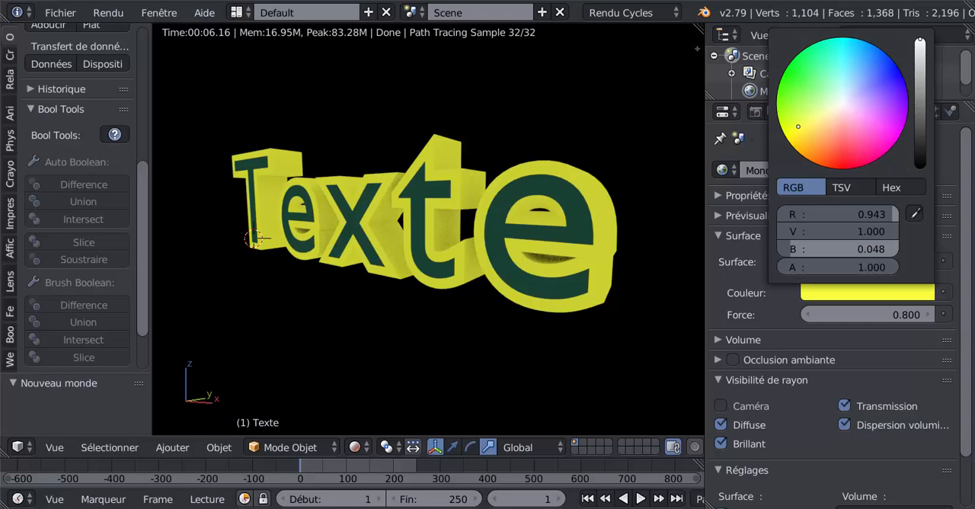
pyautogui.click(843, 102)
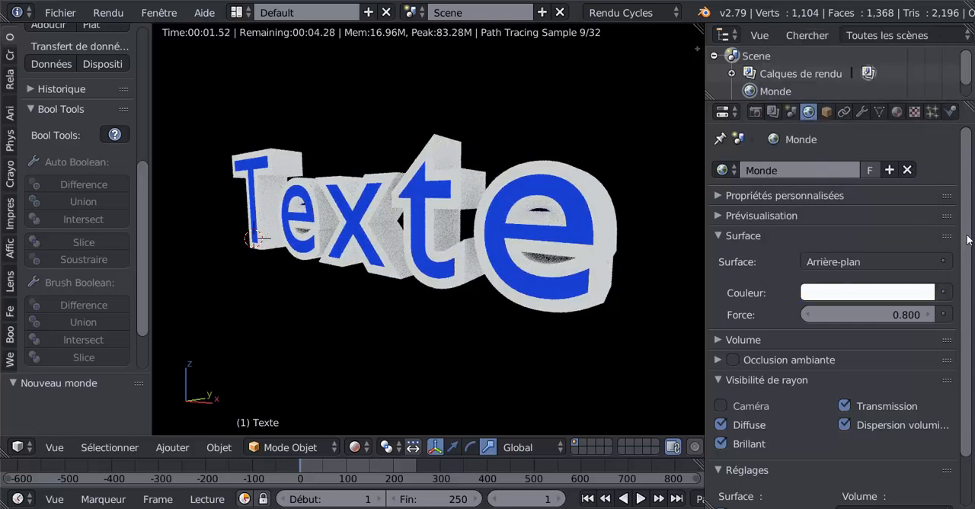
pyautogui.scroll(-1, 575, 315)
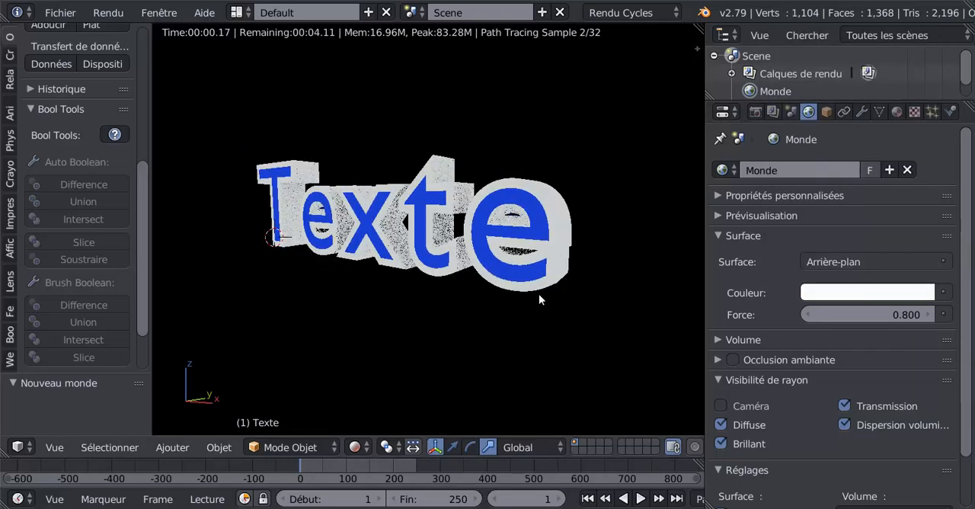
pyautogui.moveTo(539, 294)
pyautogui.mouseDown(button='middle')
pyautogui.moveTo(591, 291)
pyautogui.moveTo(521, 290)
pyautogui.mouseUp(button='middle')
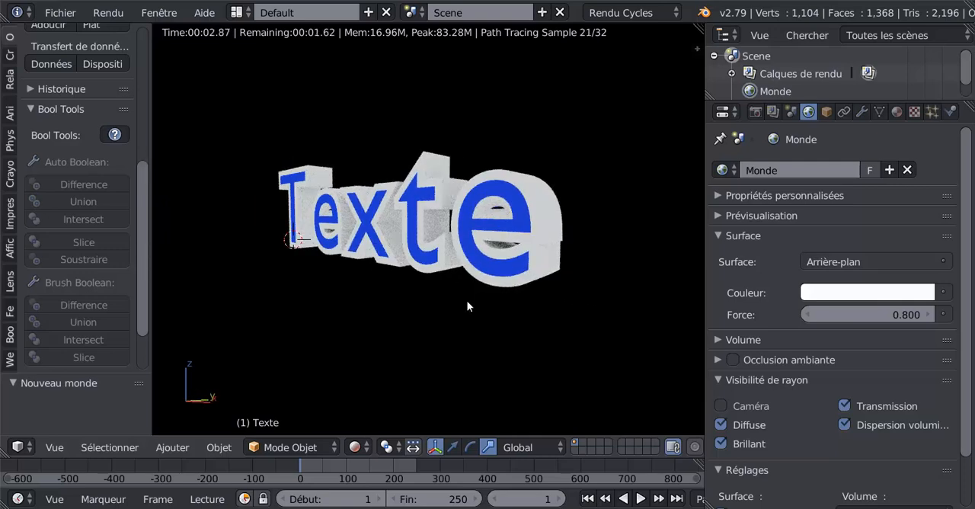
# - Add a camera to the scene and align it to an angled front view of the text
pyautogui.moveTo(468, 307); pyautogui.dragTo(477, 281, button='middle')
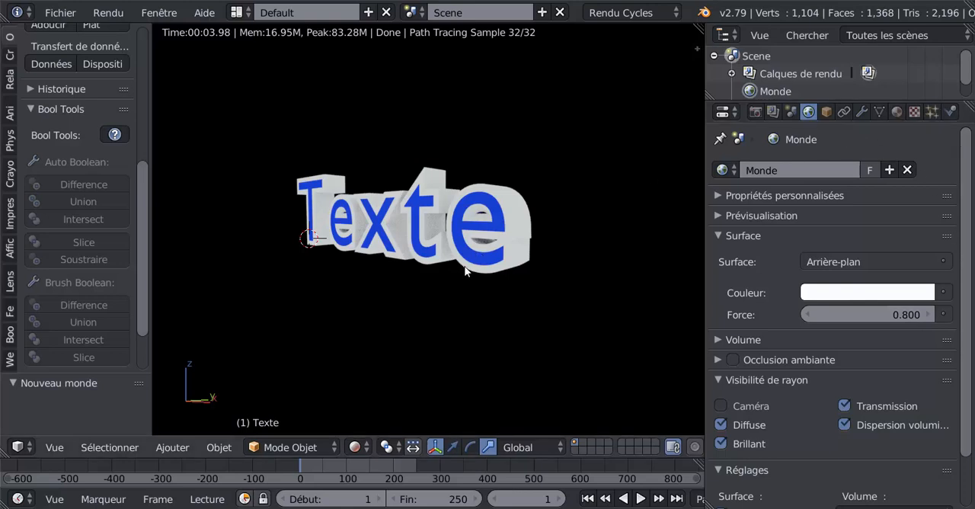
pyautogui.moveTo(465, 270); pyautogui.dragTo(465, 205, button='middle')
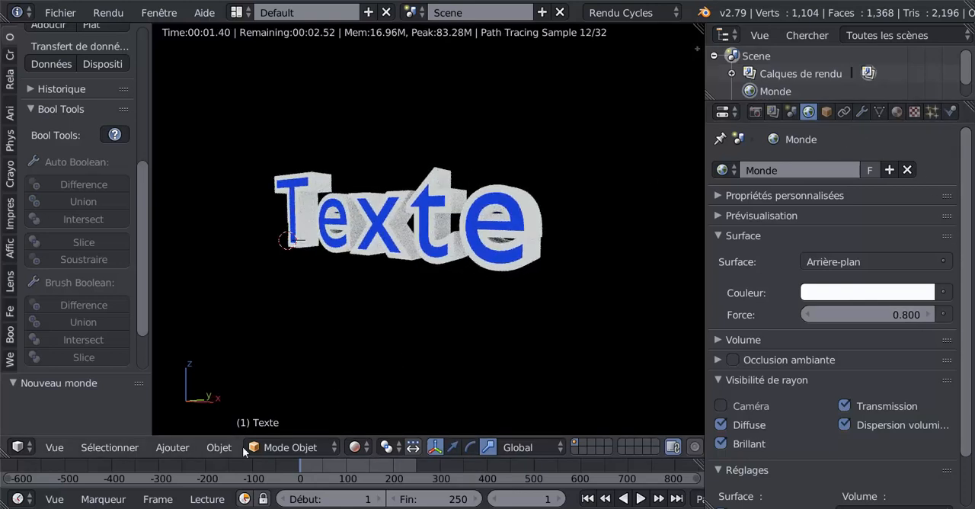
pyautogui.click(219, 447)
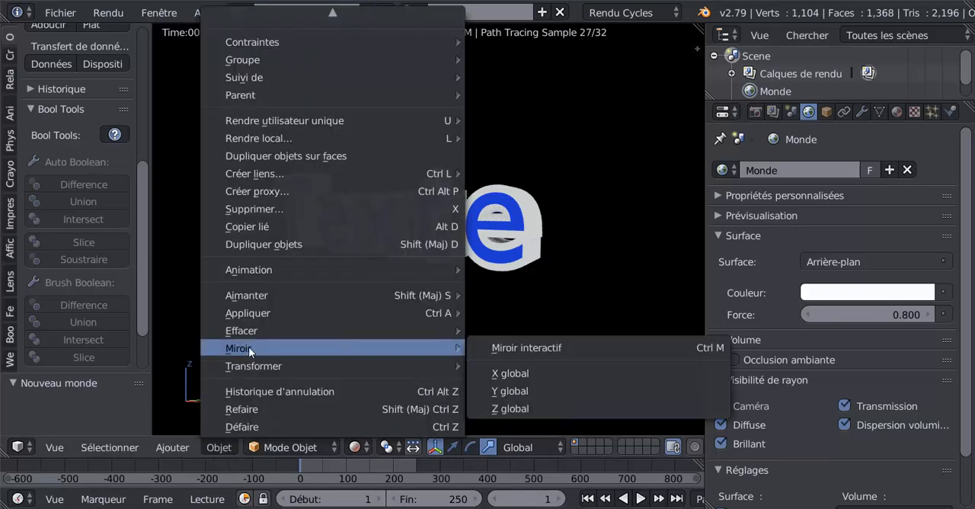
pyautogui.click(173, 448)
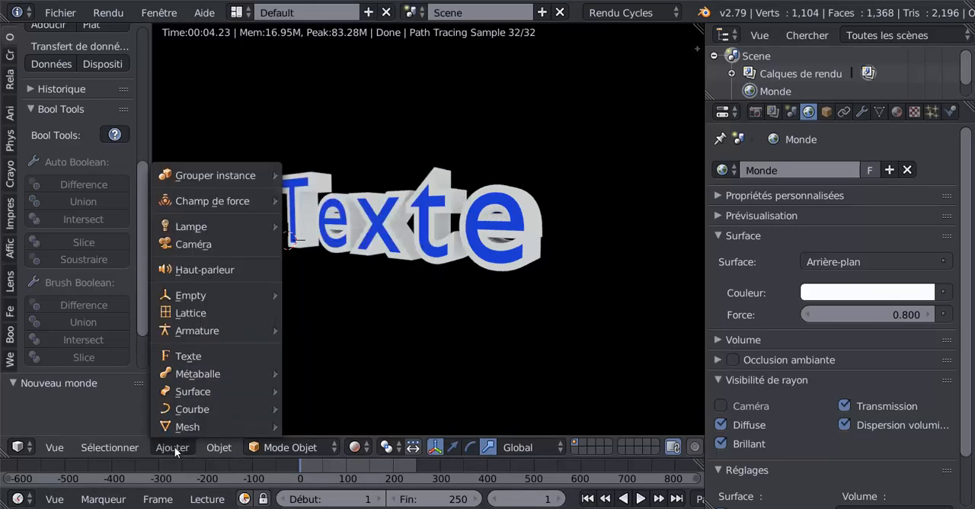
pyautogui.click(190, 246)
pyautogui.press('ctrl+alt+KP_0')
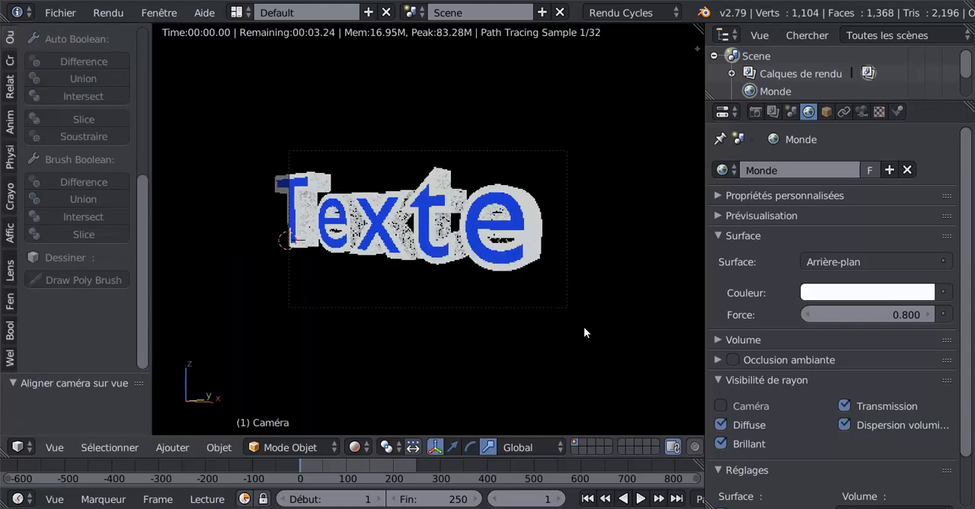
# - Move the camera about 0.2 units to frame the whole text, and set its focal length to 31.42 mm
pyautogui.press('g')
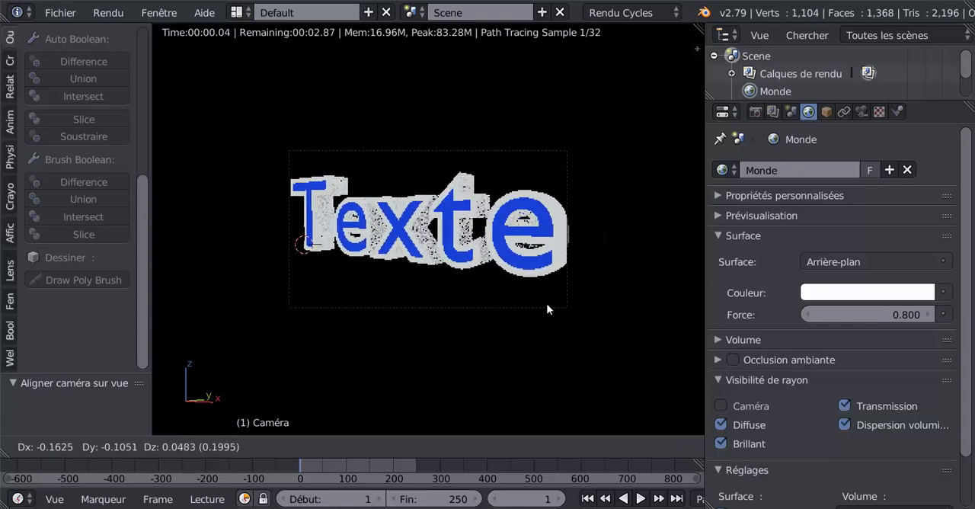
pyautogui.click(547, 305)
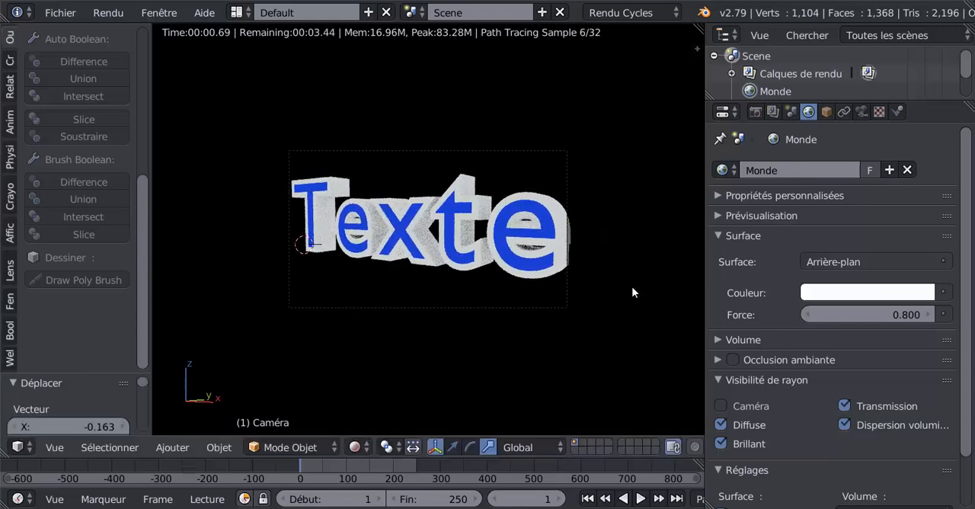
pyautogui.click(863, 111)
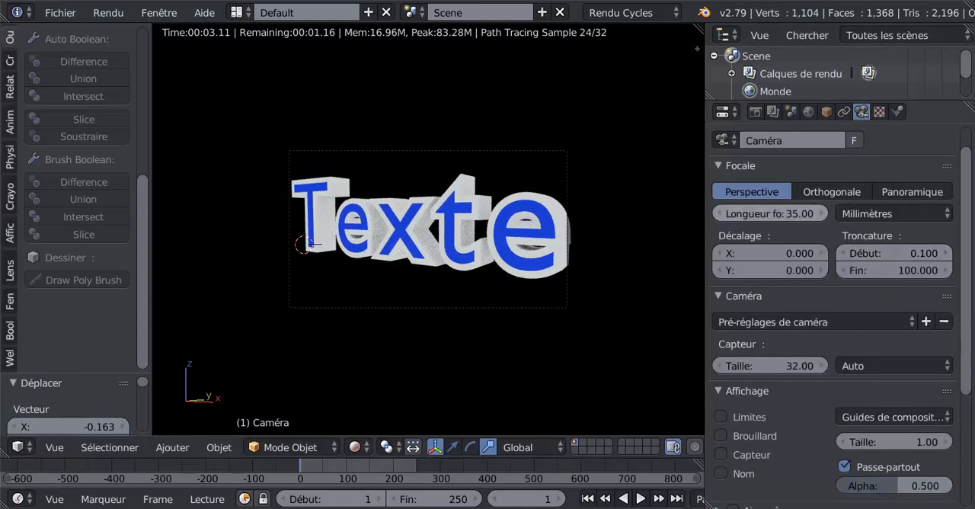
pyautogui.moveTo(769, 214); pyautogui.dragTo(730, 213)
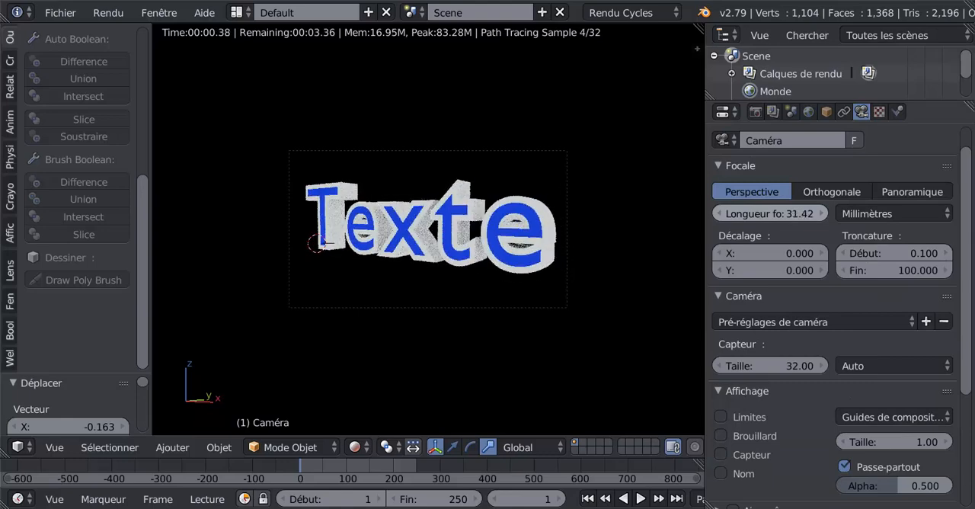
pyautogui.scroll(1, 884, 266)
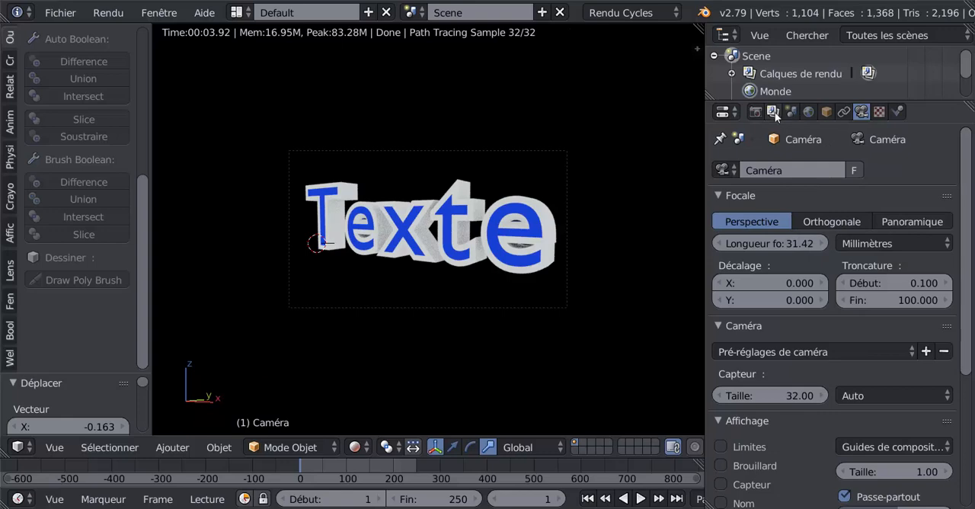
# - Make the film background transparent in the render settings, checking that the output format is PNG with RGBA
pyautogui.click(755, 112)
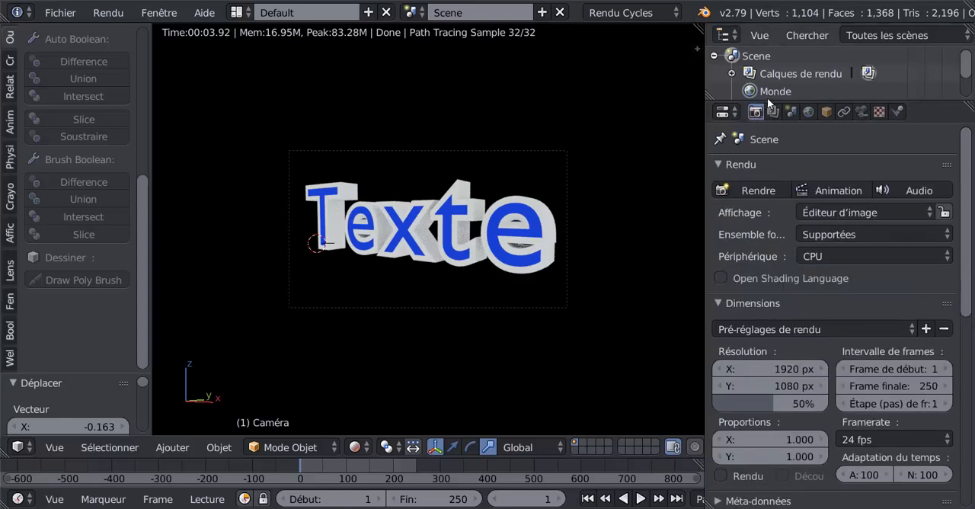
pyautogui.scroll(-6, 953, 305)
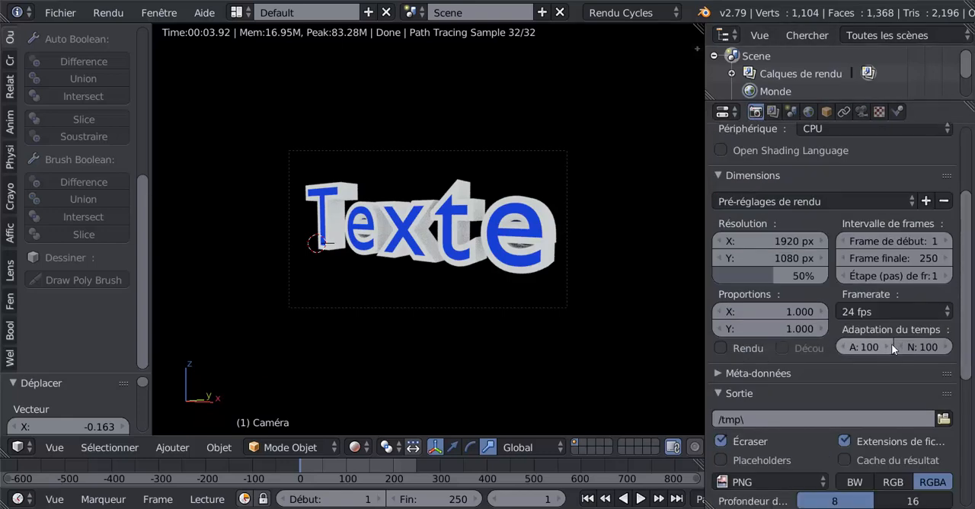
pyautogui.scroll(2, 888, 349)
pyautogui.scroll(-2, 884, 354)
pyautogui.scroll(-2, 884, 353)
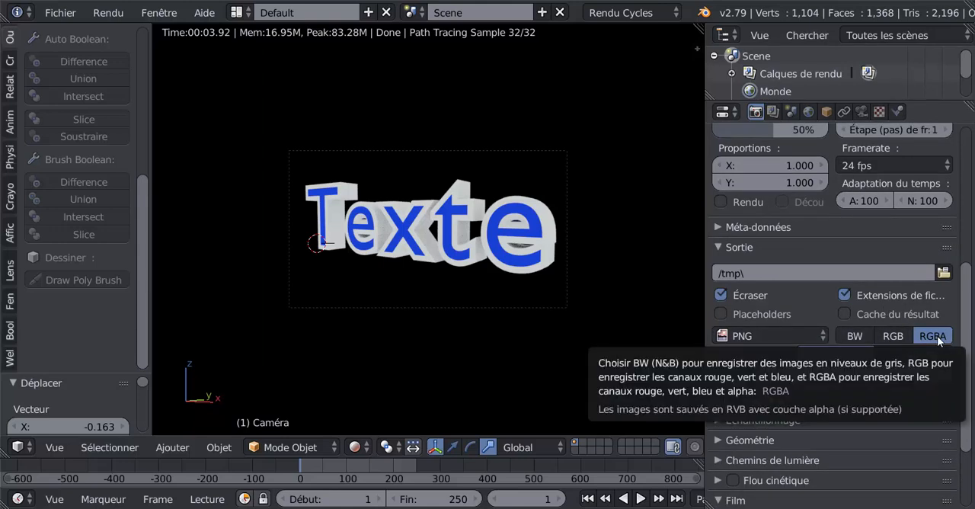
pyautogui.scroll(-4, 887, 445)
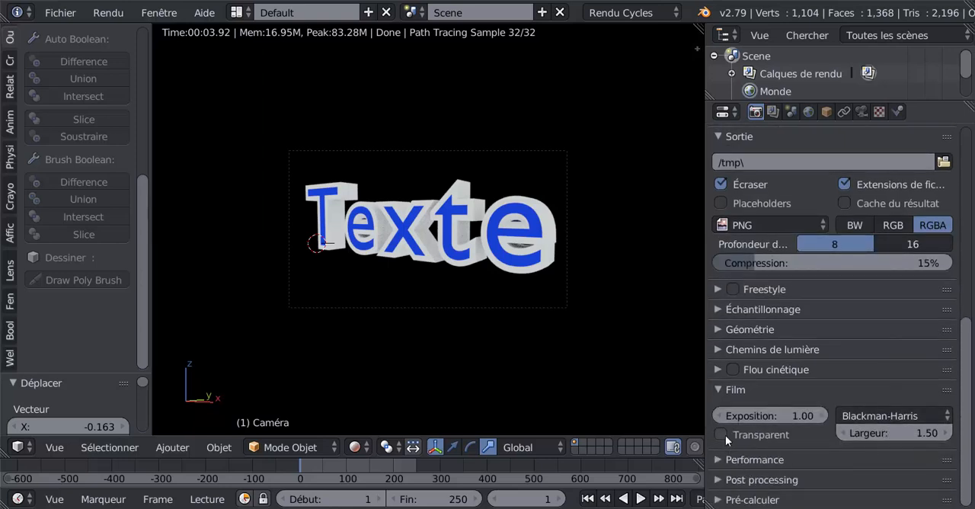
pyautogui.click(718, 389)
pyautogui.click(713, 396)
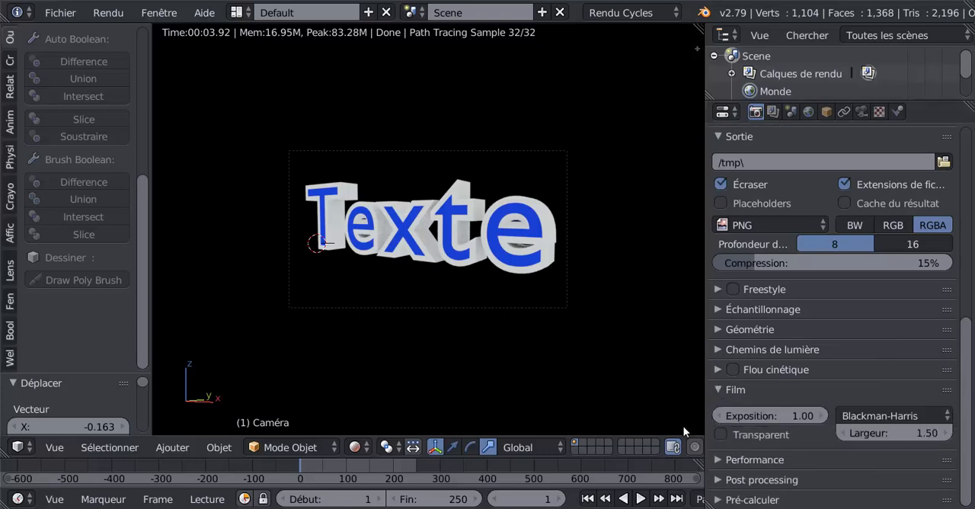
pyautogui.click(720, 435)
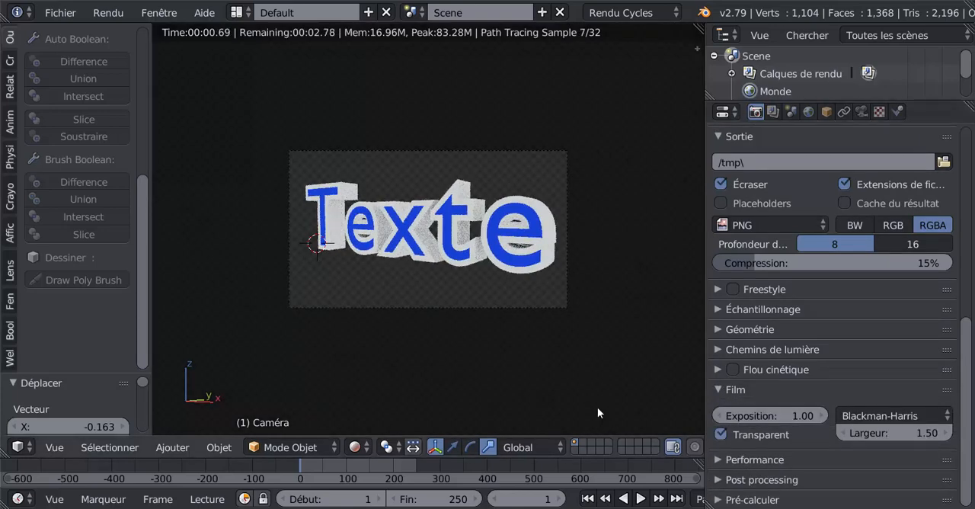
# - Render the text from the camera and widen the area showing the rendered image
pyautogui.scroll(2, 512, 370)
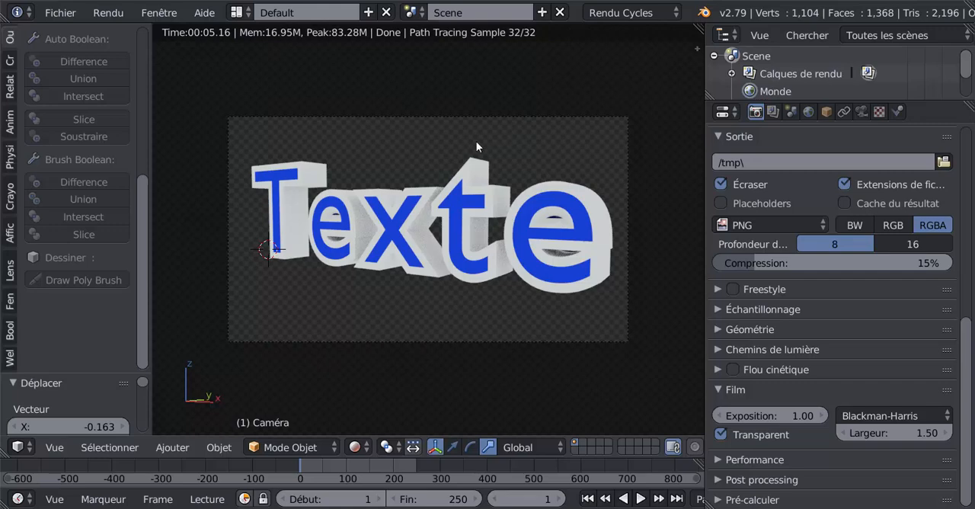
pyautogui.press('F12')
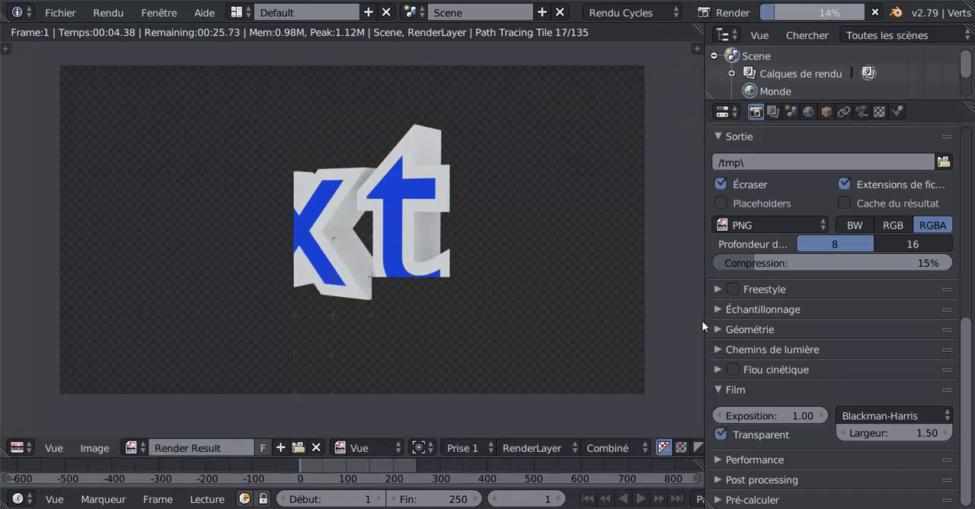
pyautogui.moveTo(745, 313); pyautogui.dragTo(825, 316)
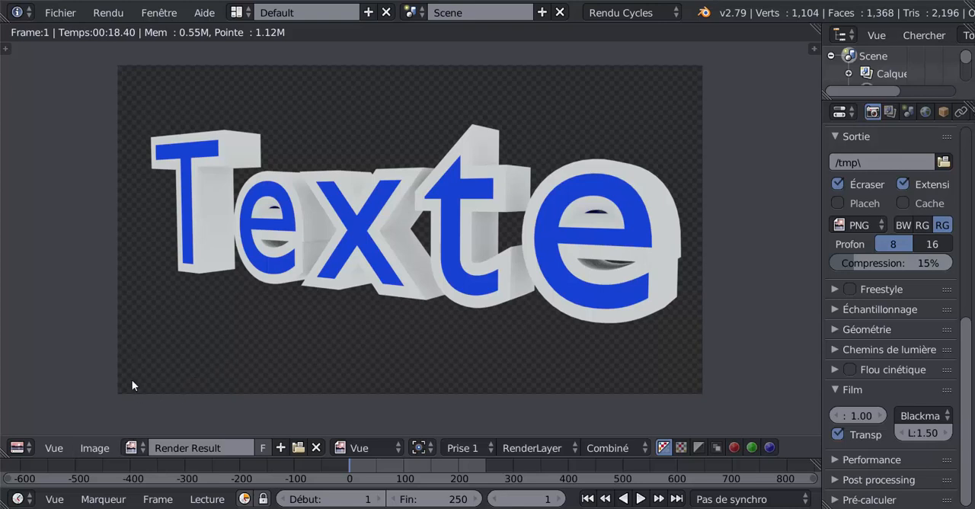
# - Save the rendered image to the Bureau folder as an RGBA PNG named ggggggggg
pyautogui.click(97, 449)
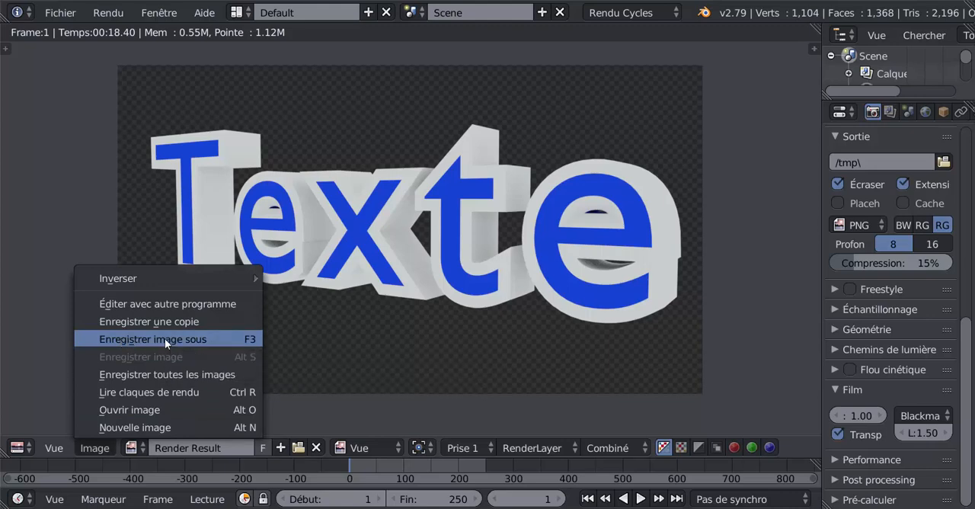
pyautogui.click(165, 338)
pyautogui.scroll(-4, 63, 183)
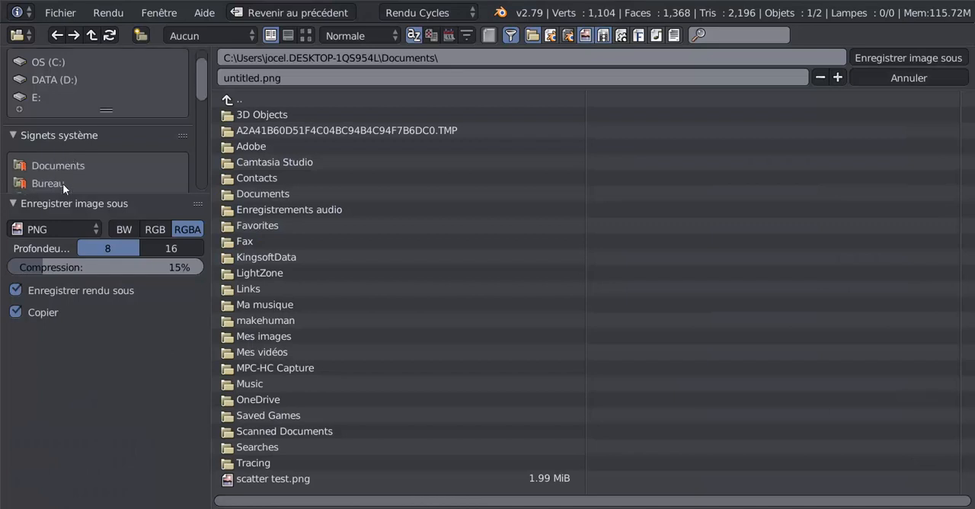
pyautogui.click(40, 132)
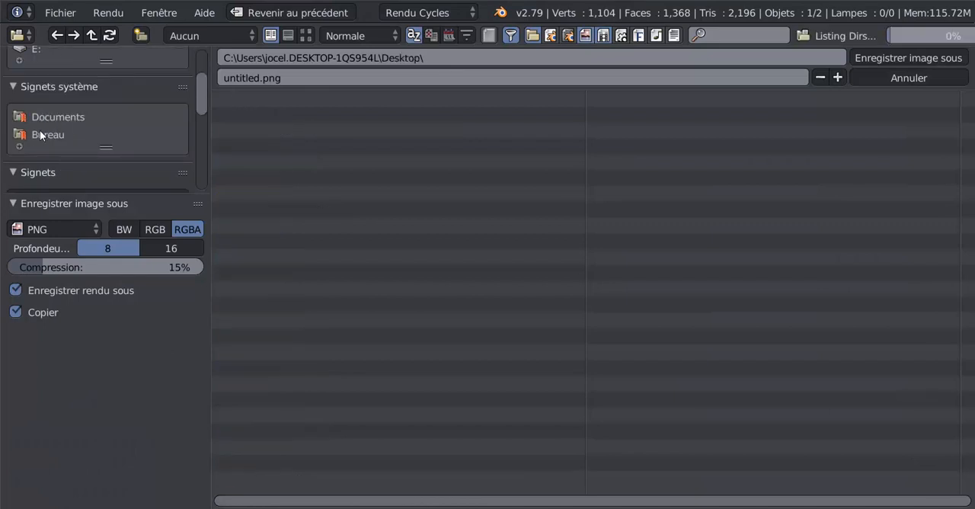
pyautogui.click(295, 80)
pyautogui.write('ggggggggg')
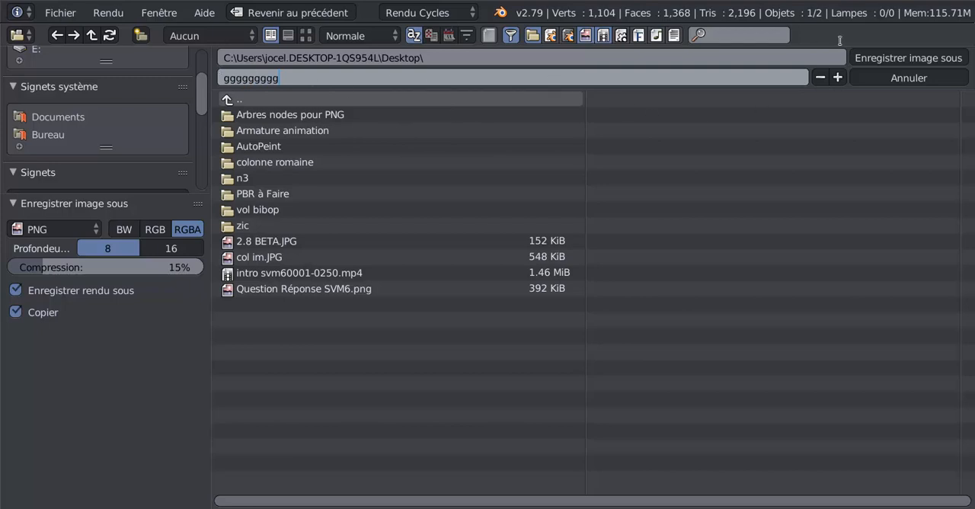
pyautogui.click(903, 58)
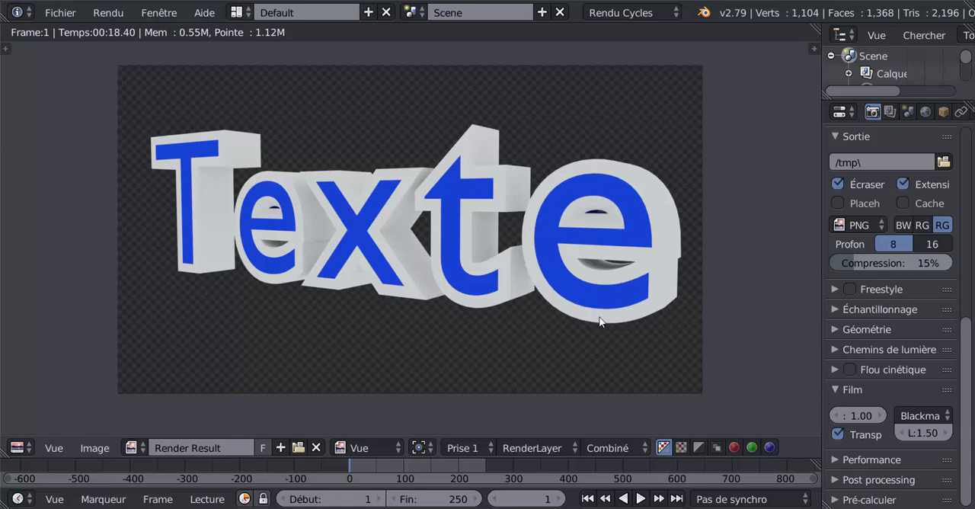
# - Close the render result and examine the text on its transparent background from several angles
pyautogui.press('Escape')
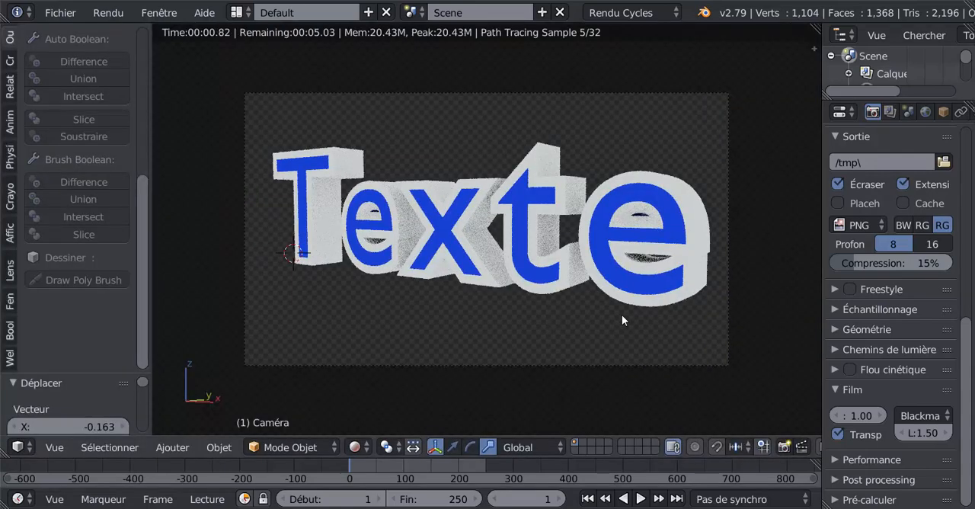
pyautogui.scroll(-1, 622, 320)
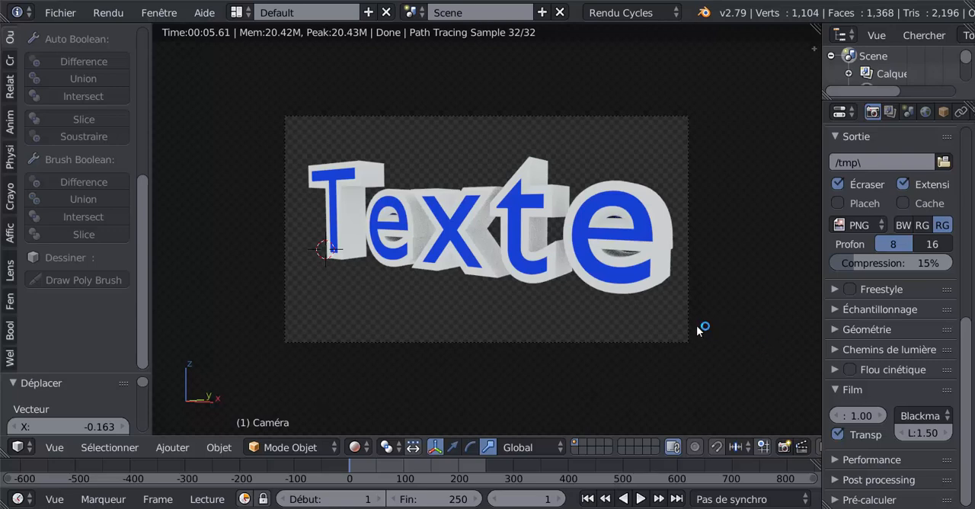
pyautogui.scroll(1, 592, 317)
pyautogui.moveTo(582, 293); pyautogui.dragTo(551, 300, button='middle')
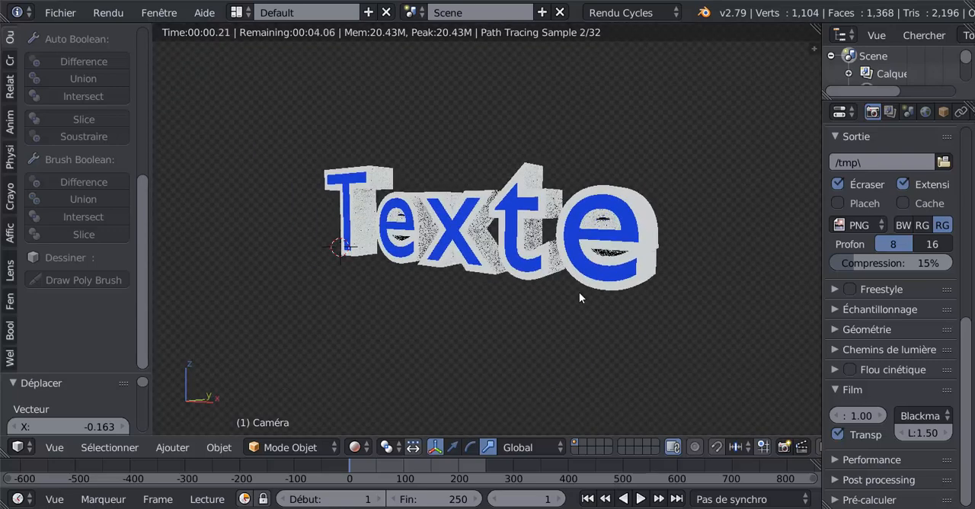
pyautogui.scroll(3, 553, 299)
pyautogui.scroll(-1, 688, 161)
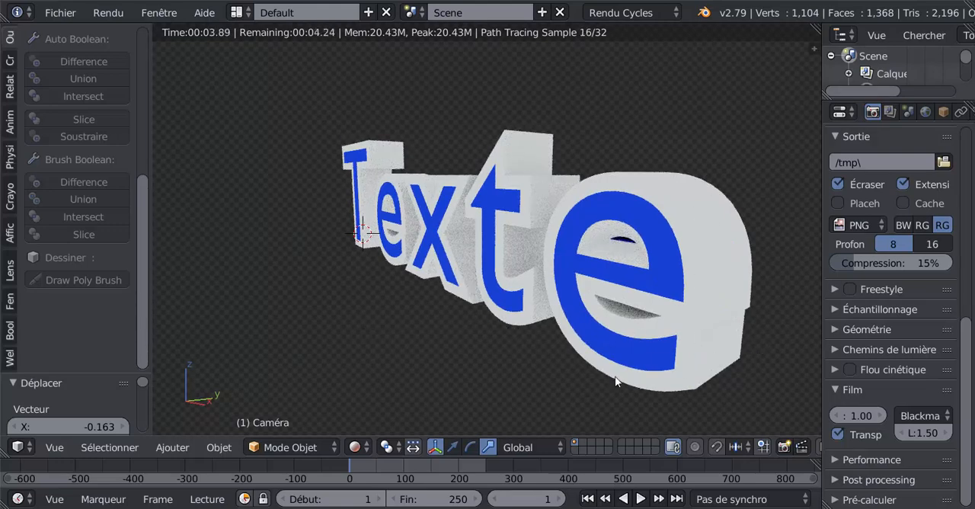
pyautogui.moveTo(448, 391); pyautogui.dragTo(493, 374, button='middle')
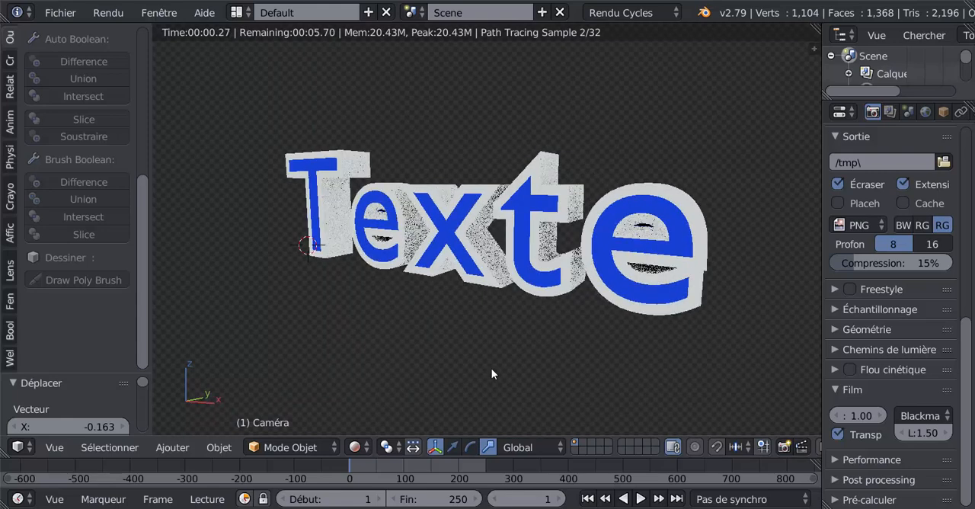
pyautogui.moveTo(573, 362); pyautogui.dragTo(553, 354, button='middle')
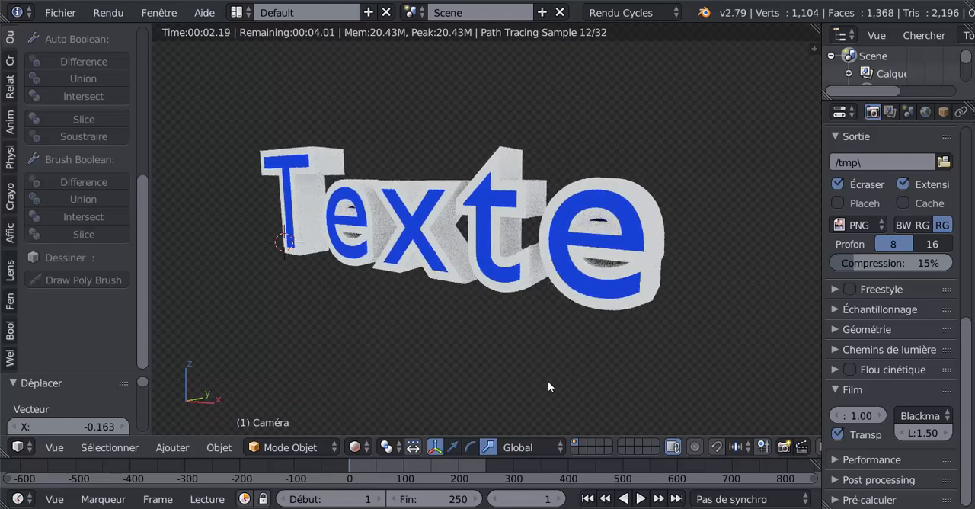
pyautogui.moveTo(543, 378)
pyautogui.mouseDown(button='middle')
pyautogui.moveTo(543, 370)
pyautogui.moveTo(531, 376)
pyautogui.mouseUp(button='middle')
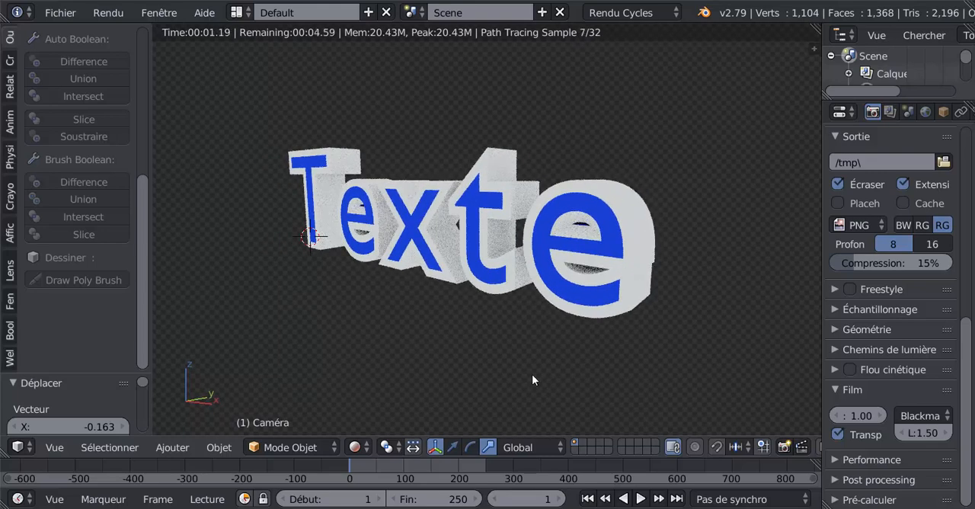